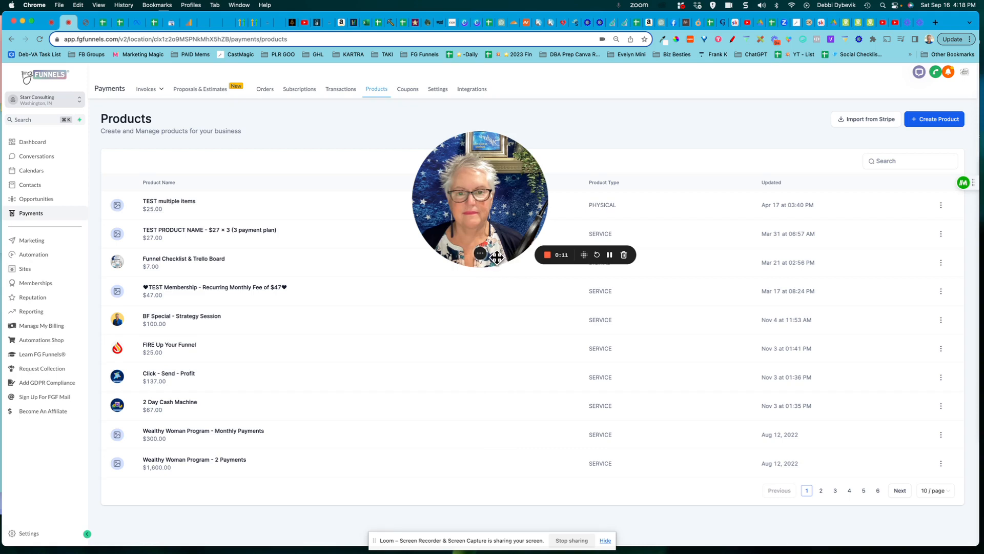
left_click(500, 254)
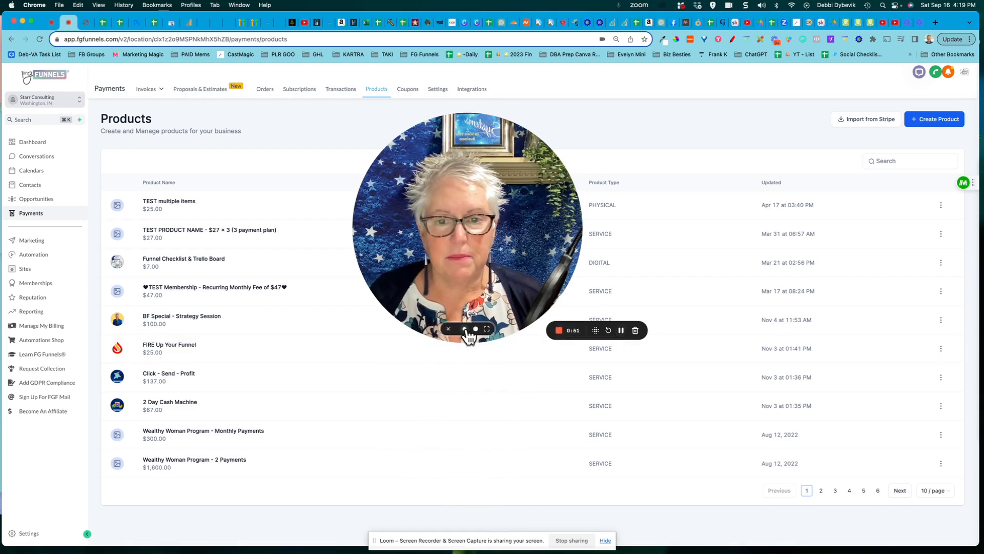
left_click(467, 333)
left_click_drag(381, 328, 361, 182)
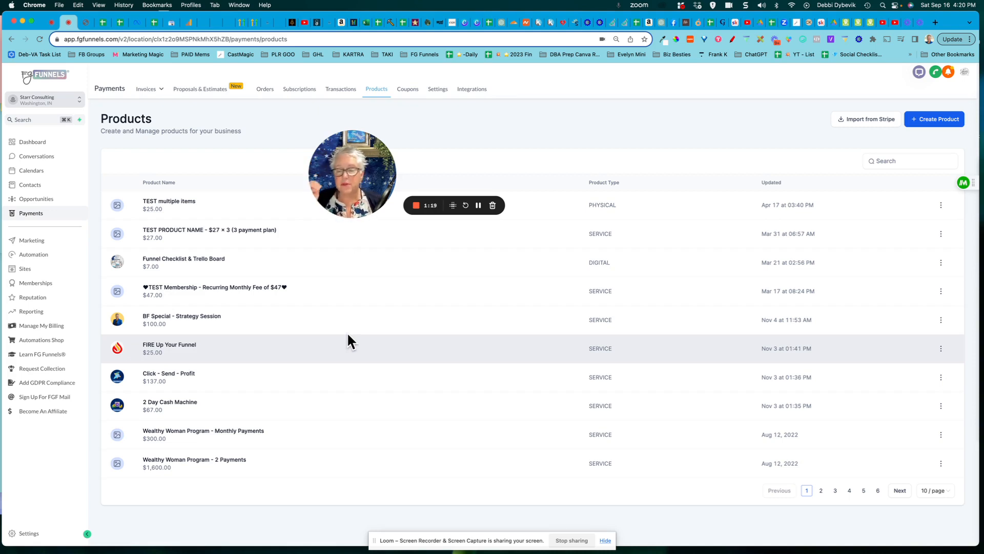
Open the Simple Sales Page of the BAM Sales Page funnel in the page editor.
left_click(27, 270)
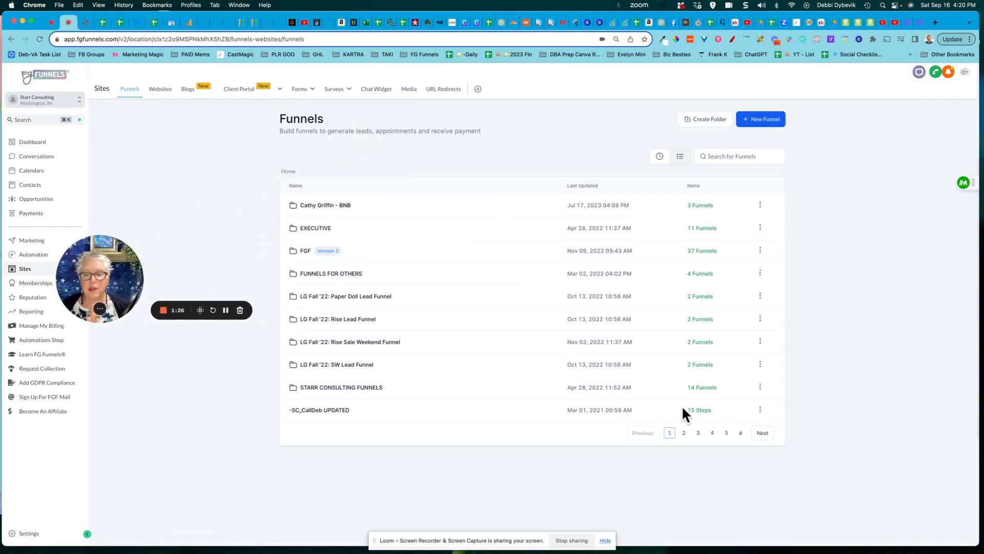
left_click(684, 434)
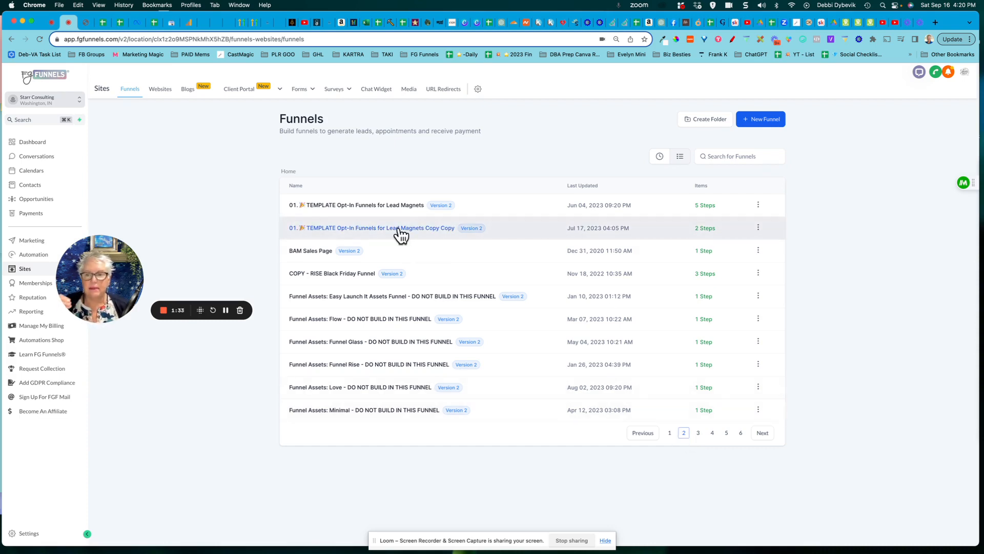
left_click(323, 250)
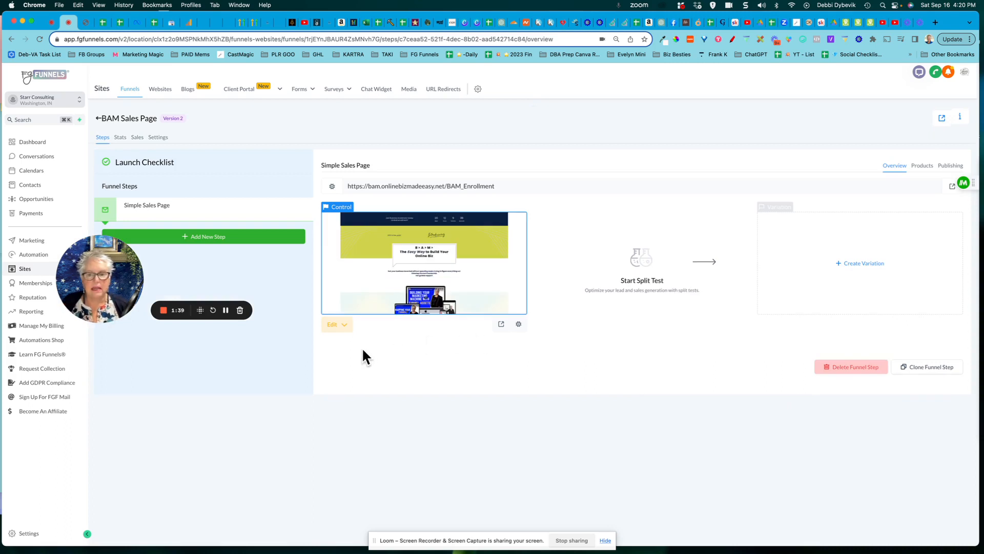
left_click(342, 327)
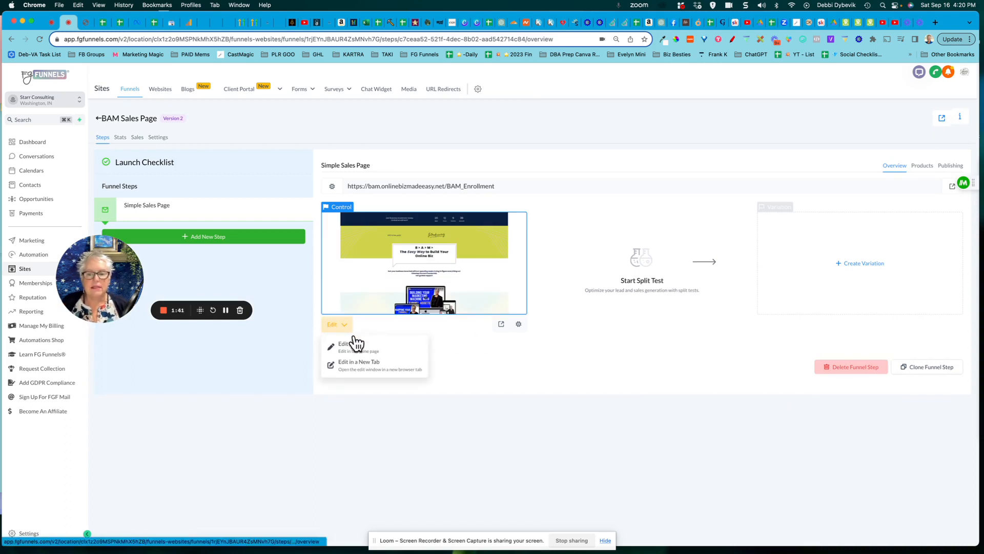
left_click(357, 345)
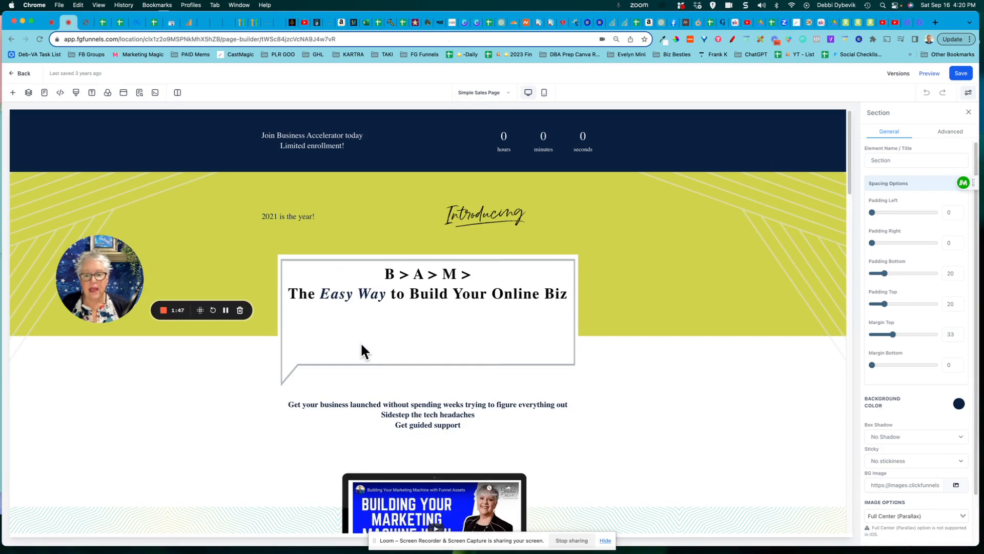
Look over the sales page from the headline to the offer button and testimonial, and return to the funnel's overview.
scroll(229, 448, "down", 7)
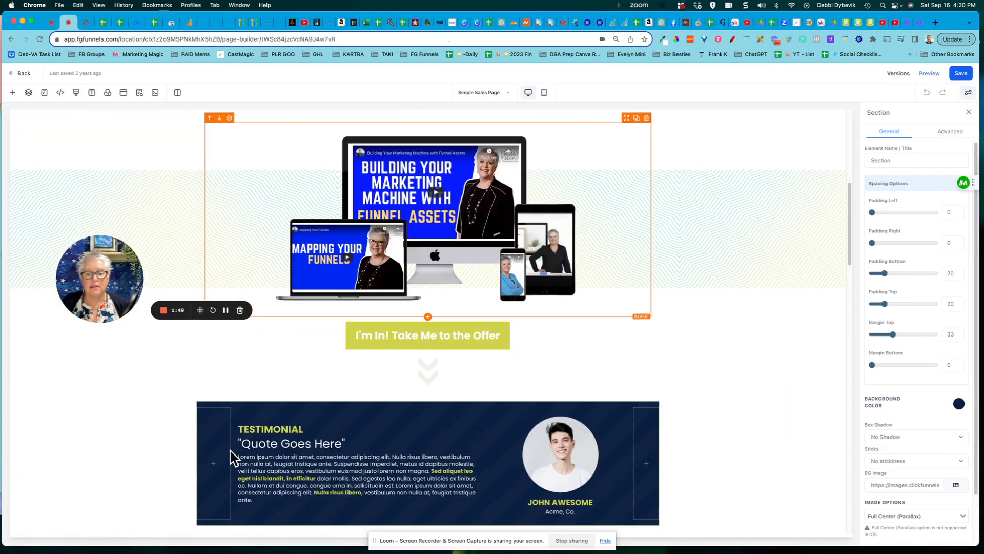
scroll(232, 455, "down", 2)
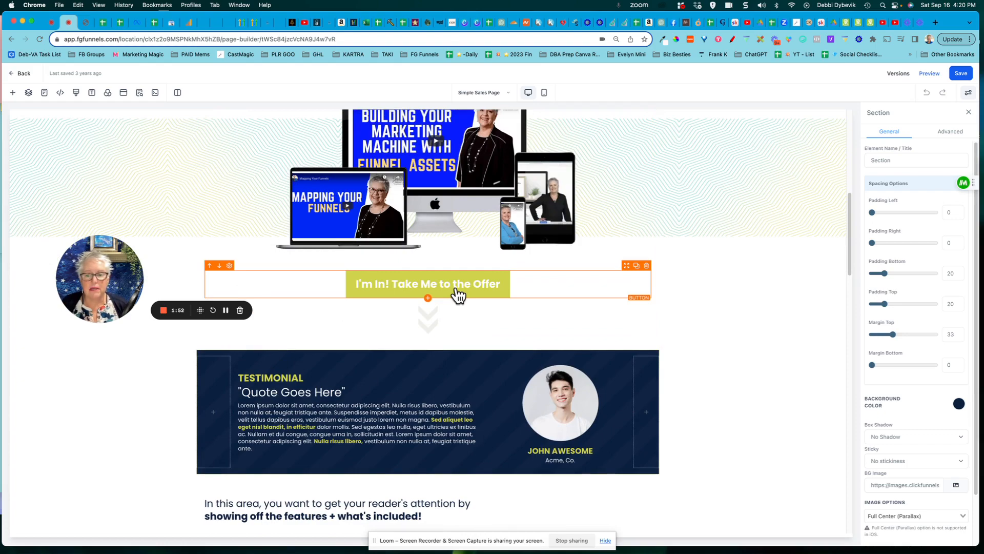
scroll(458, 295, "up", 7)
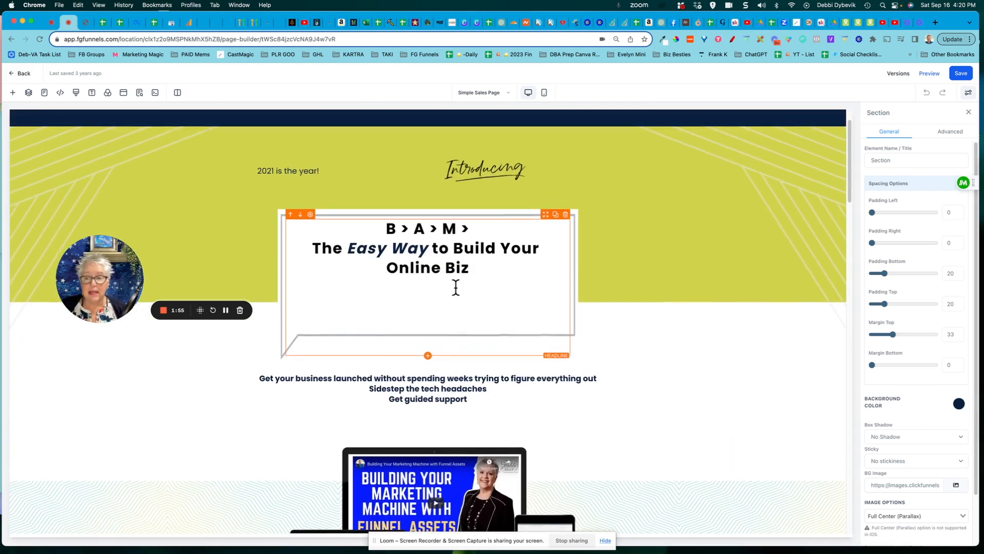
scroll(454, 283, "up", 1)
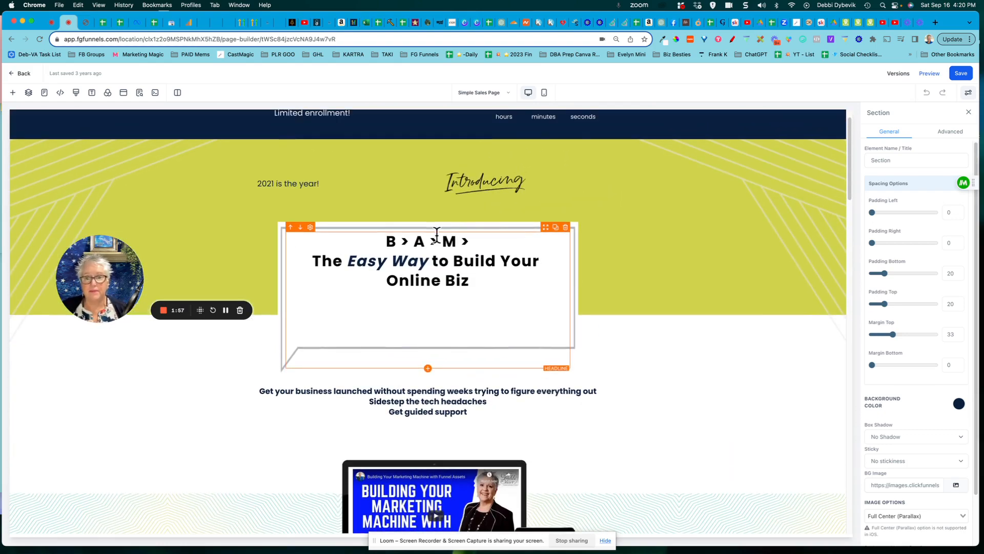
left_click(19, 74)
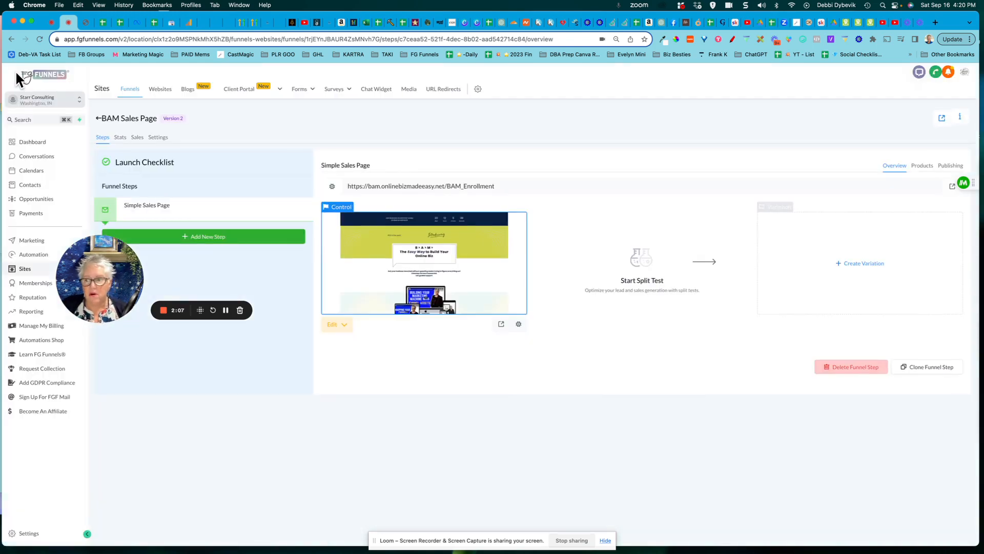
Open the "01. Fire Up Your Funnel PURCHASE" workflow in the "BLACK FRIDAY FIRE & Door Buster AUTOMATIONS" automation folder.
left_click_drag(60, 265, 168, 245)
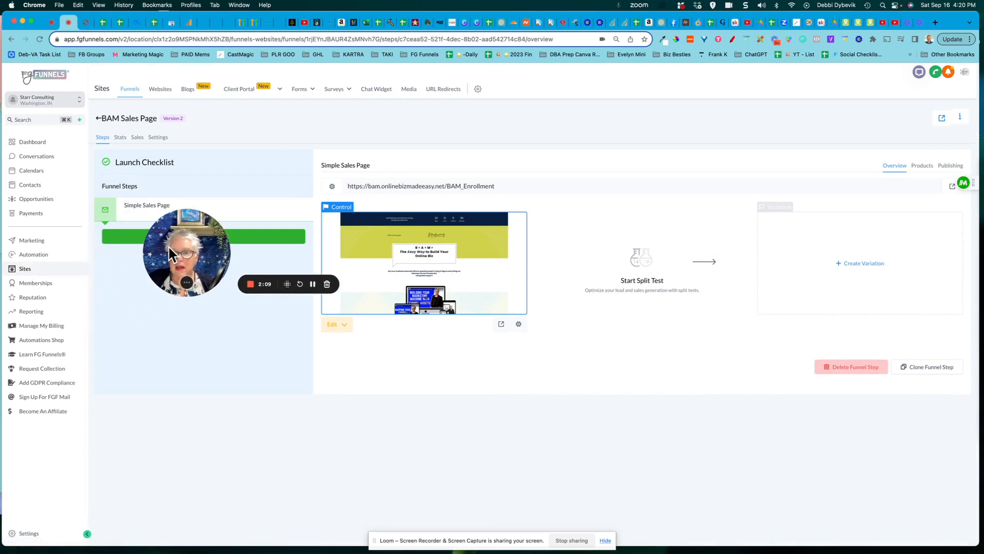
left_click(31, 256)
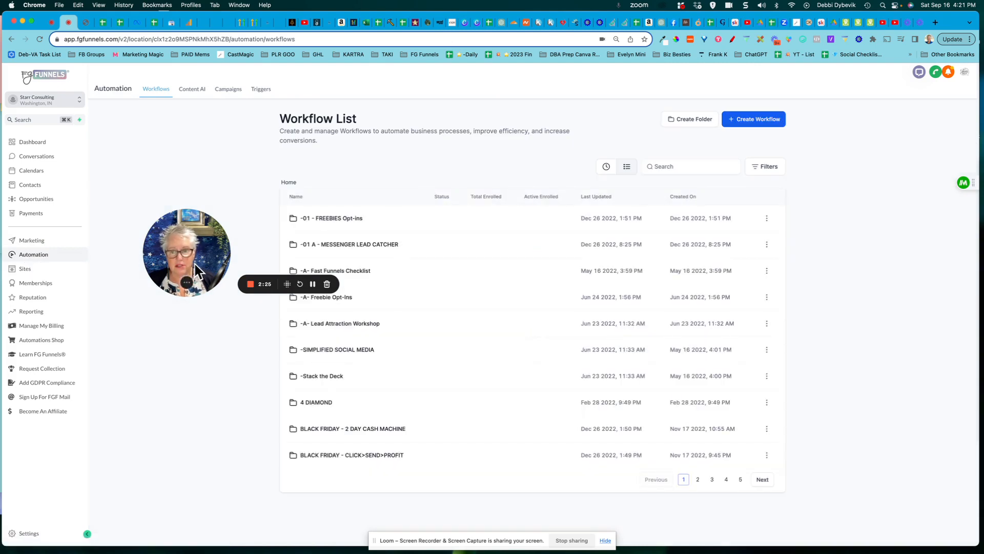
left_click_drag(198, 271, 96, 409)
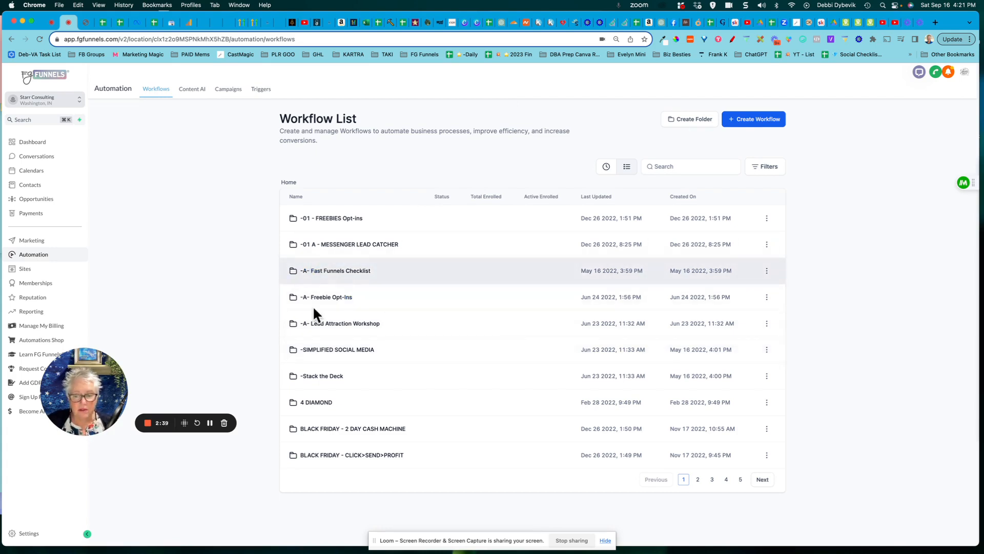
left_click(698, 481)
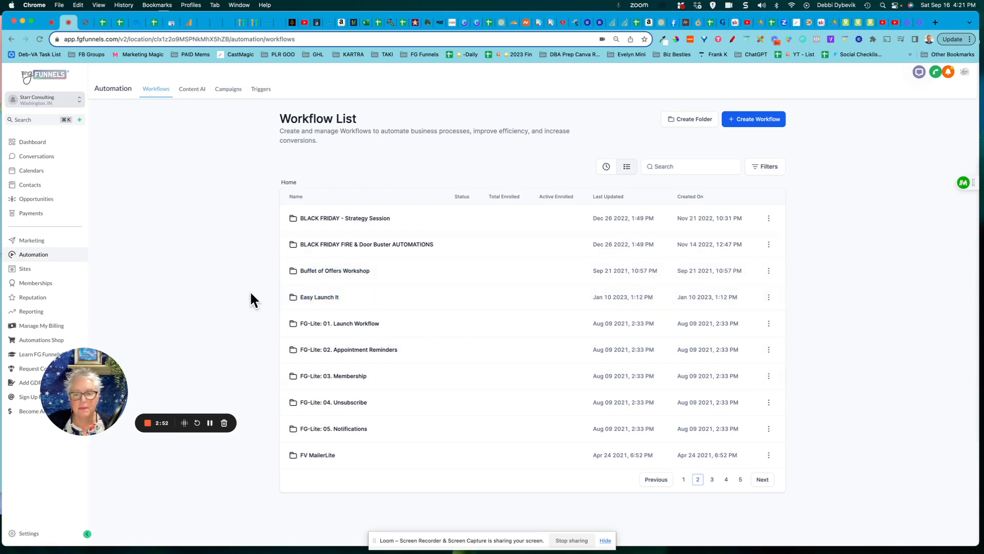
left_click(210, 423)
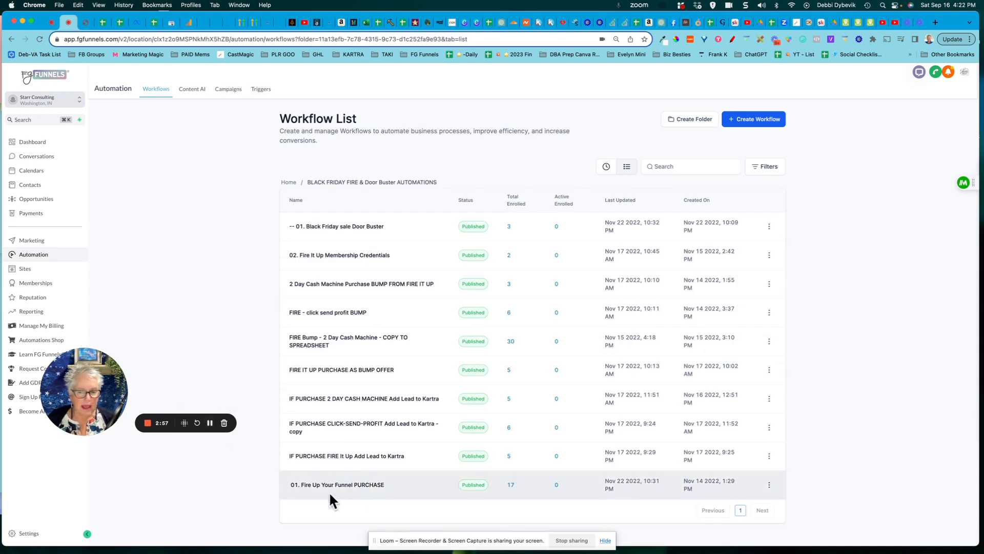
left_click(359, 486)
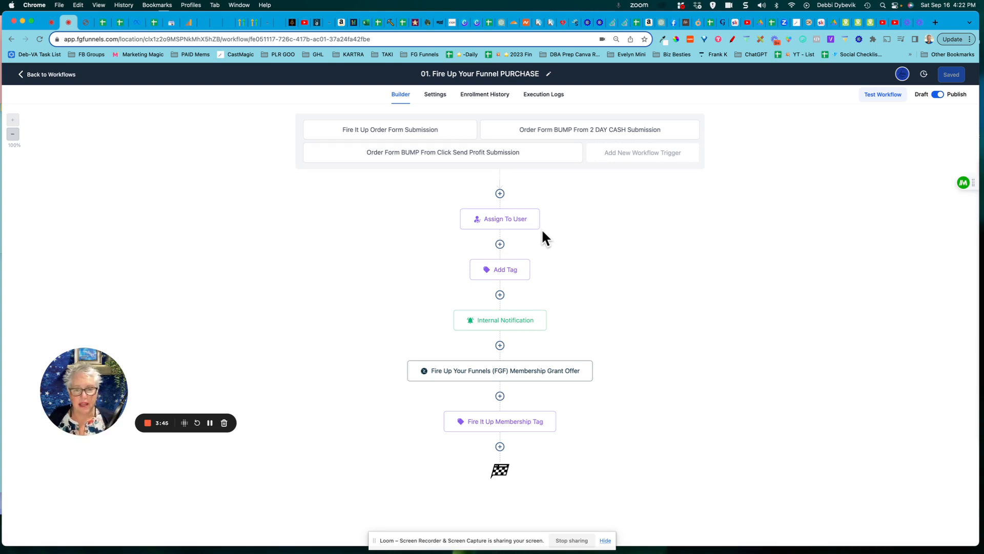
Review the Add Tag and Fire Up Your Funnels (FGF) Membership Grant Offer actions, saving each one.
left_click(508, 279)
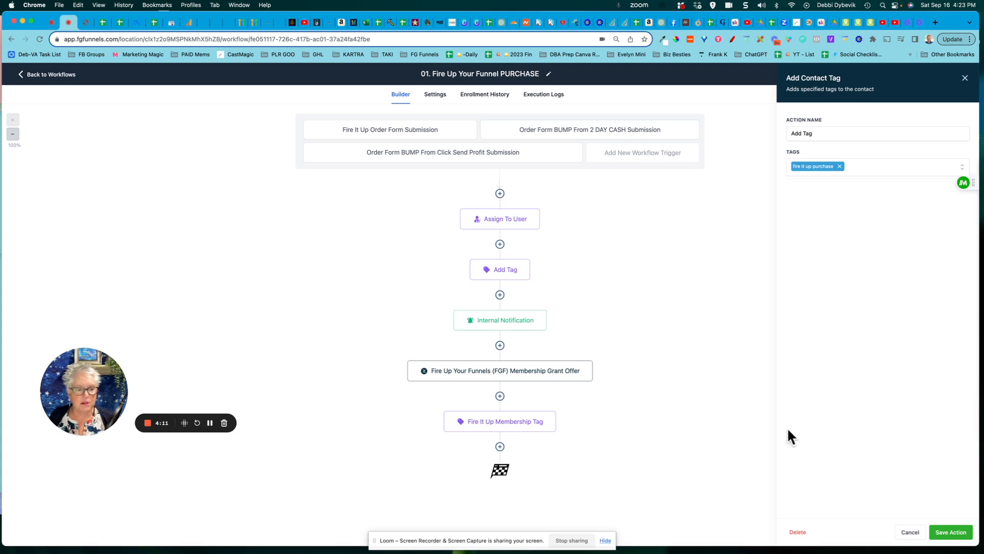
left_click(952, 532)
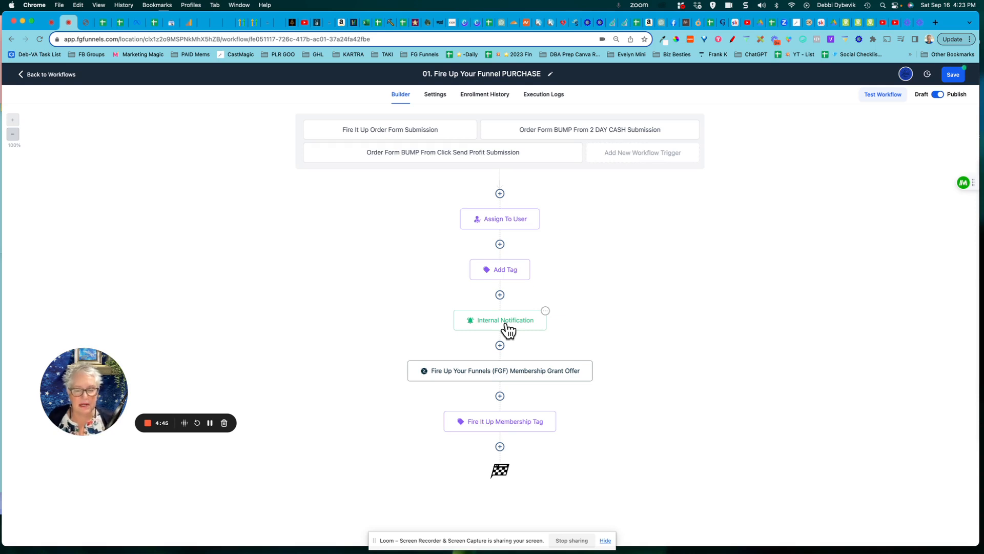
left_click(534, 377)
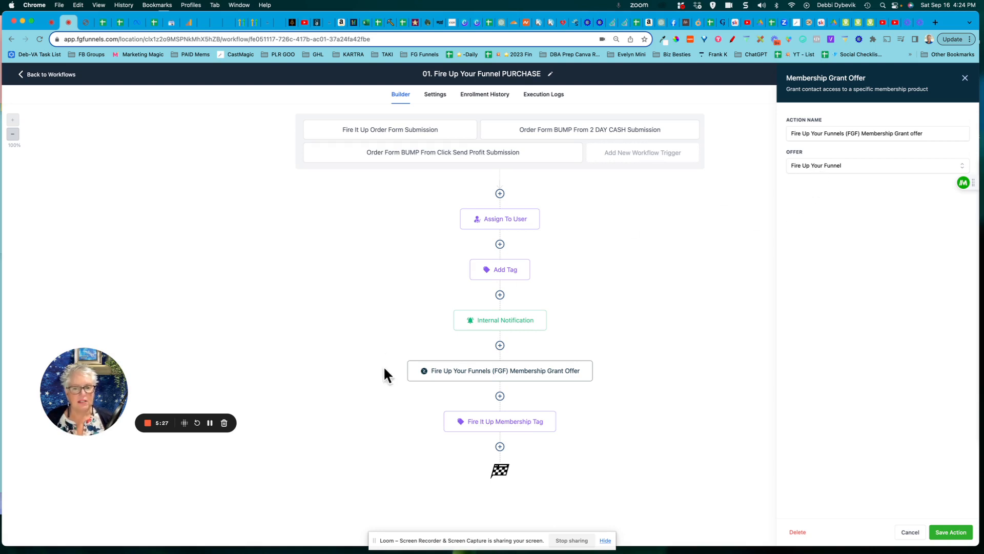
left_click(951, 533)
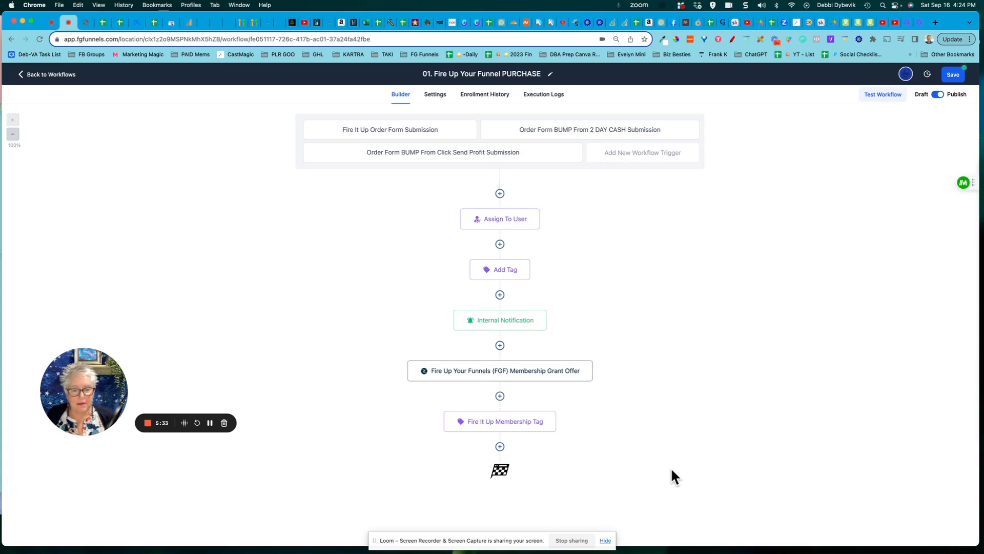
Review and save the Fire It Up Membership Tag action, and go back to the workflow list.
left_click(512, 429)
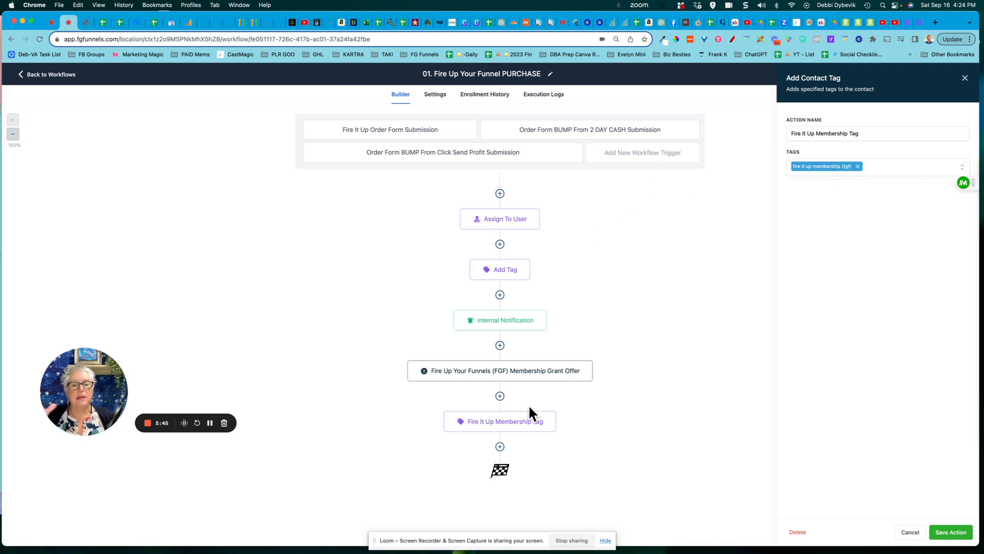
left_click(949, 534)
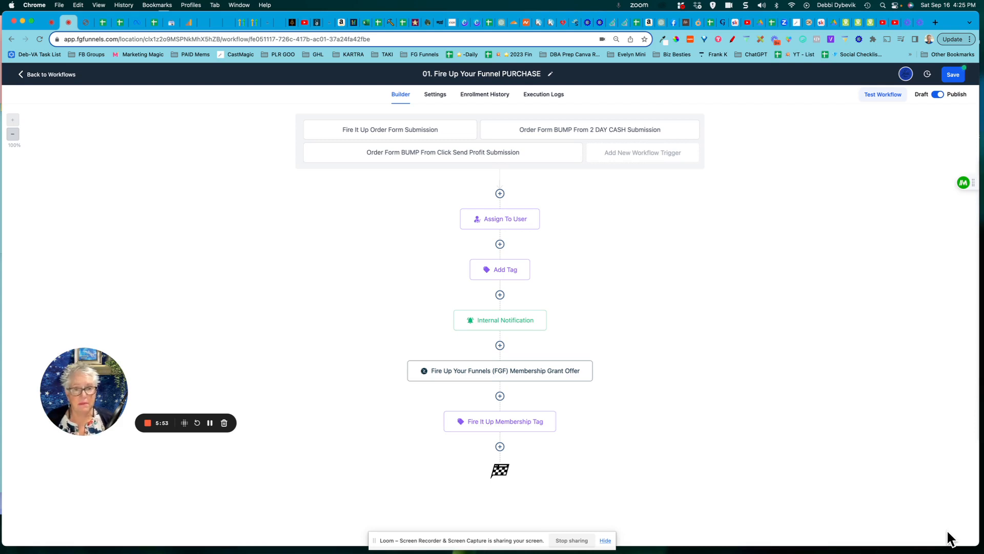
left_click(210, 422)
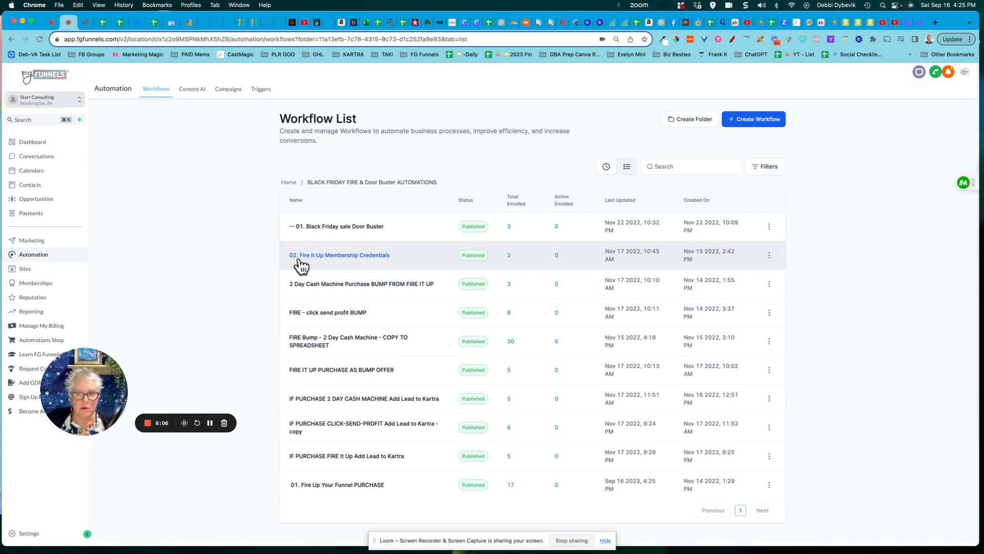
Open the "02. Fire It Up Membership Credentials" workflow and save its Membership New Signup trigger for the Fire Up Your Funnel offer.
left_click(346, 259)
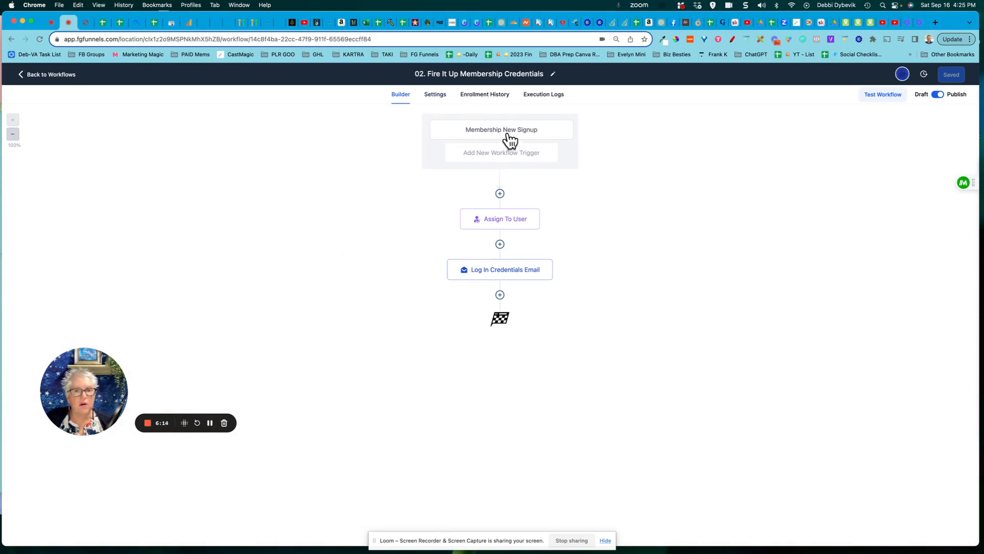
left_click(491, 134)
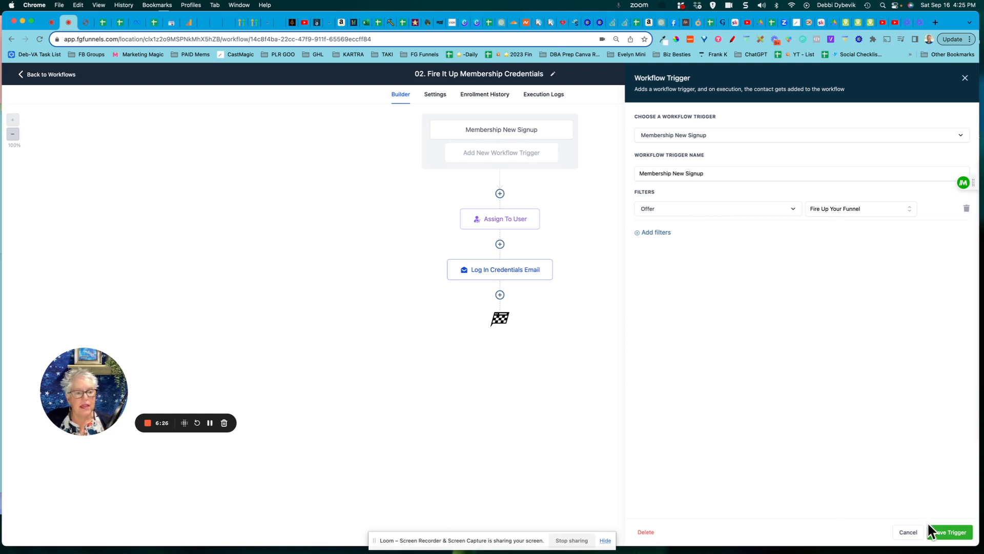
left_click(947, 533)
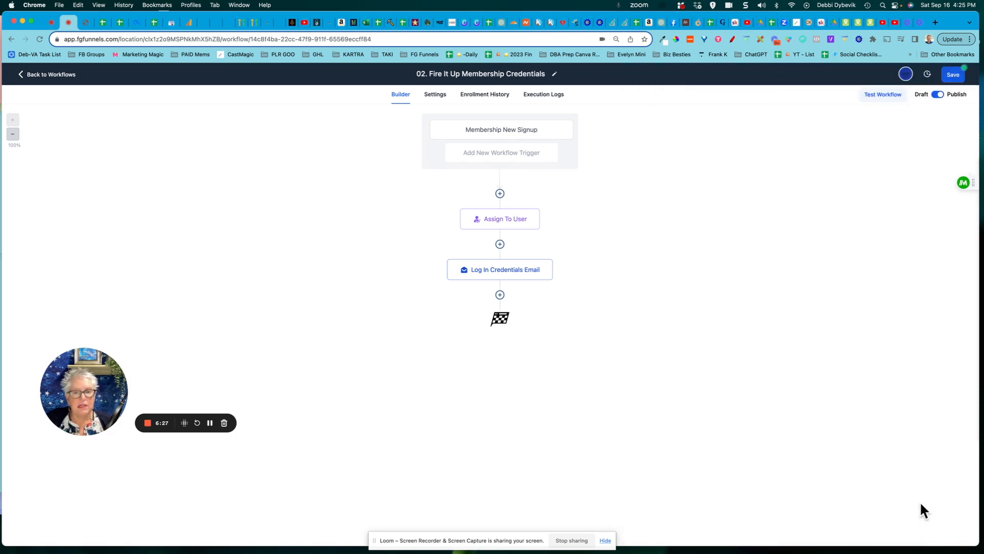
Review and save the Log In Credentials Email action, and save the workflow before returning to the workflow list.
left_click(511, 277)
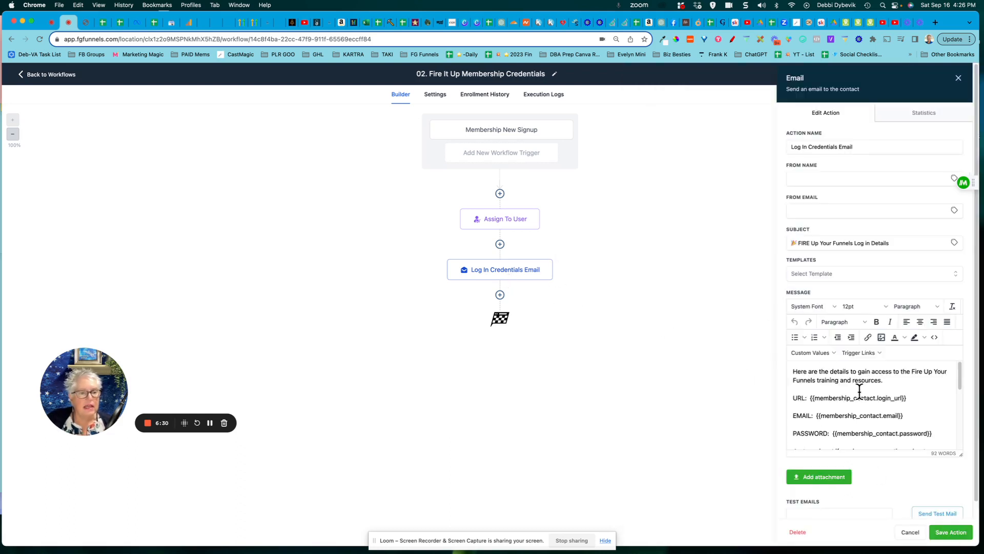
scroll(860, 392, "down", 5)
scroll(860, 392, "up", 5)
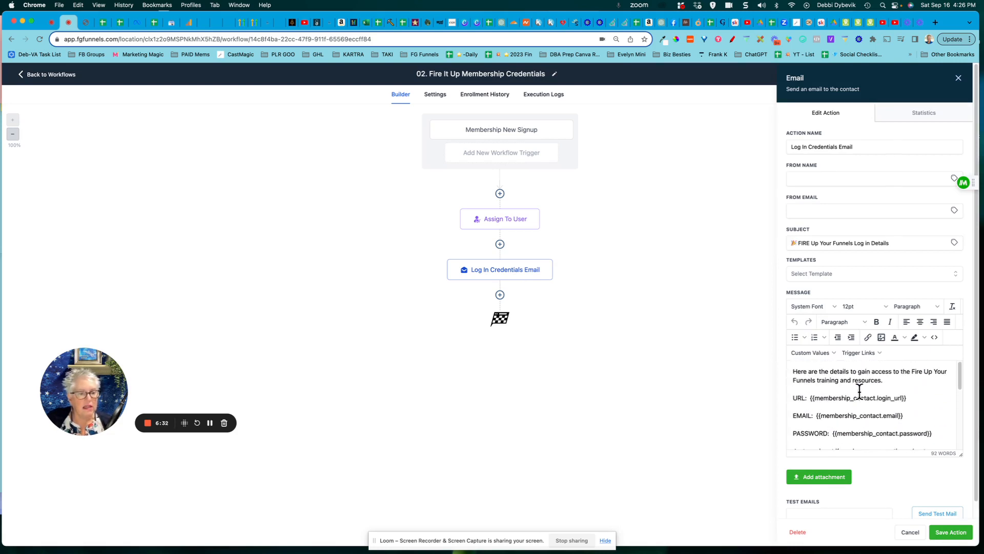
left_click(949, 532)
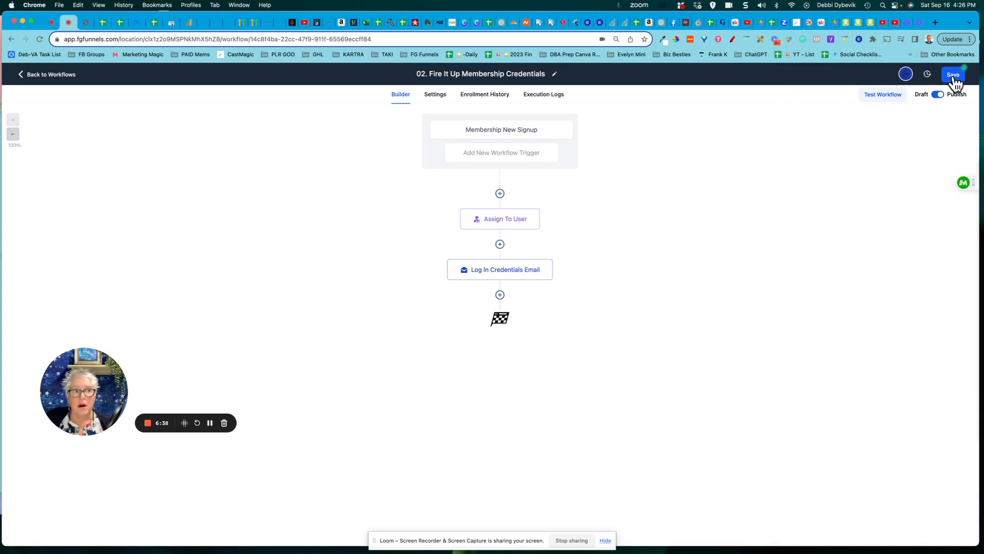
left_click(953, 76)
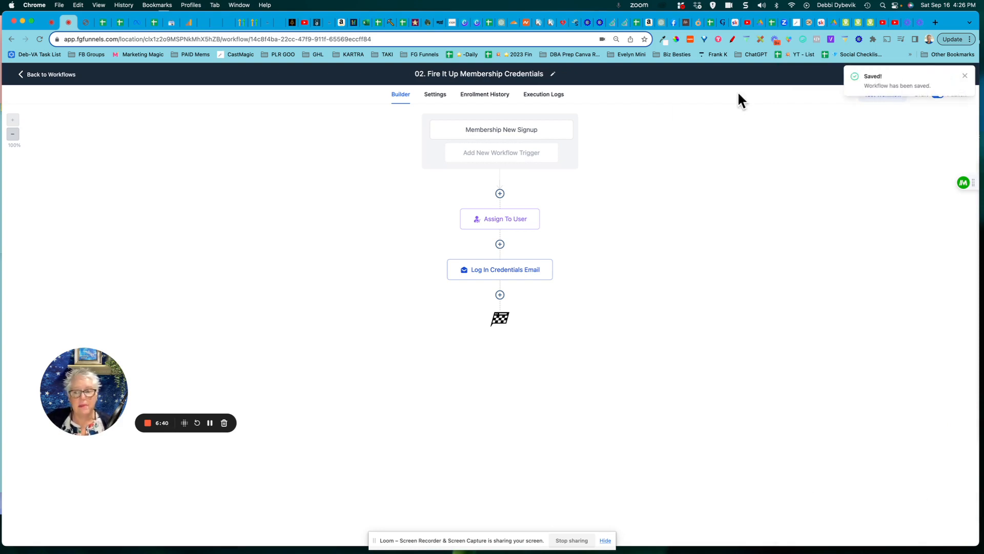
left_click(24, 77)
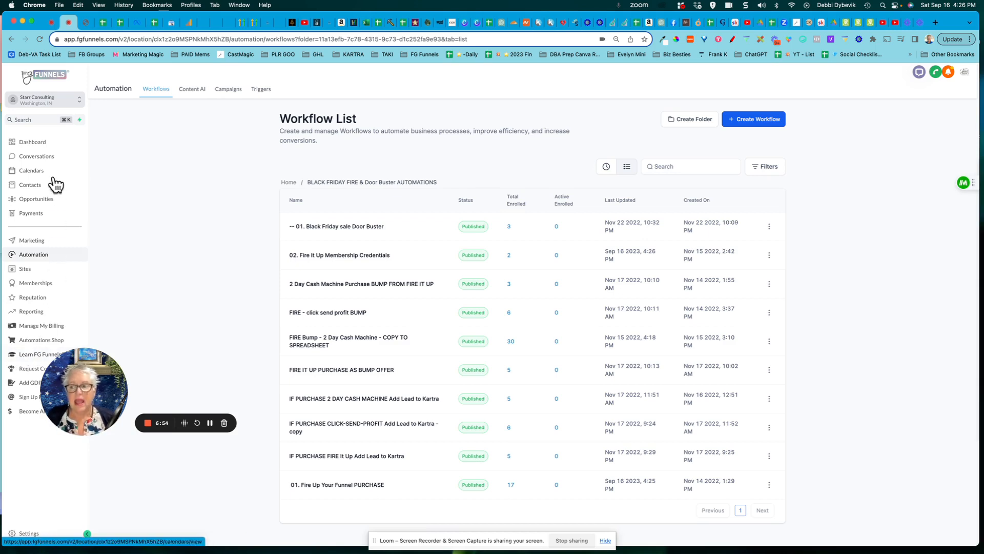
Go to the membership course offers and open the "4 Diamond Framework to $20K" offer to review its details and included products.
left_click(36, 291)
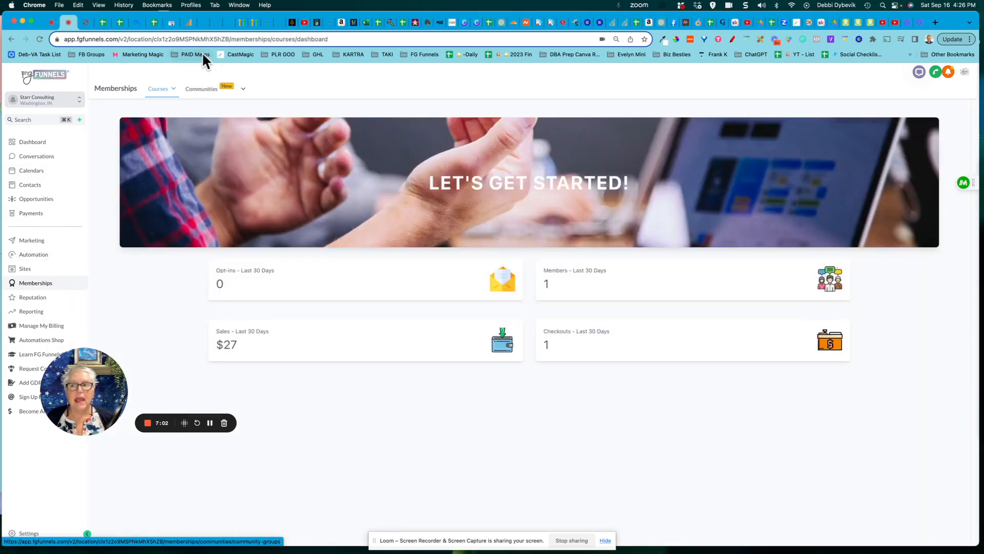
mouse_move(154, 96)
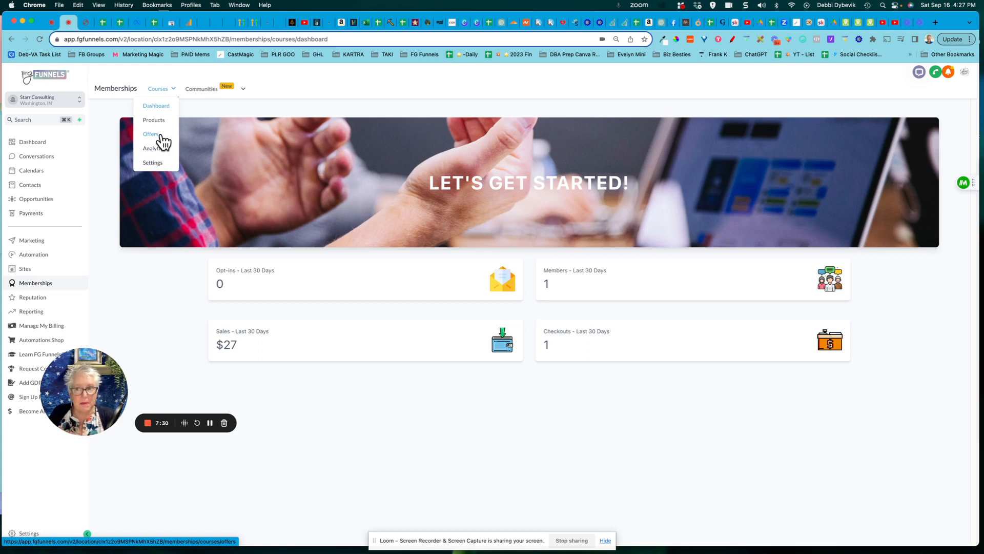
mouse_move(213, 96)
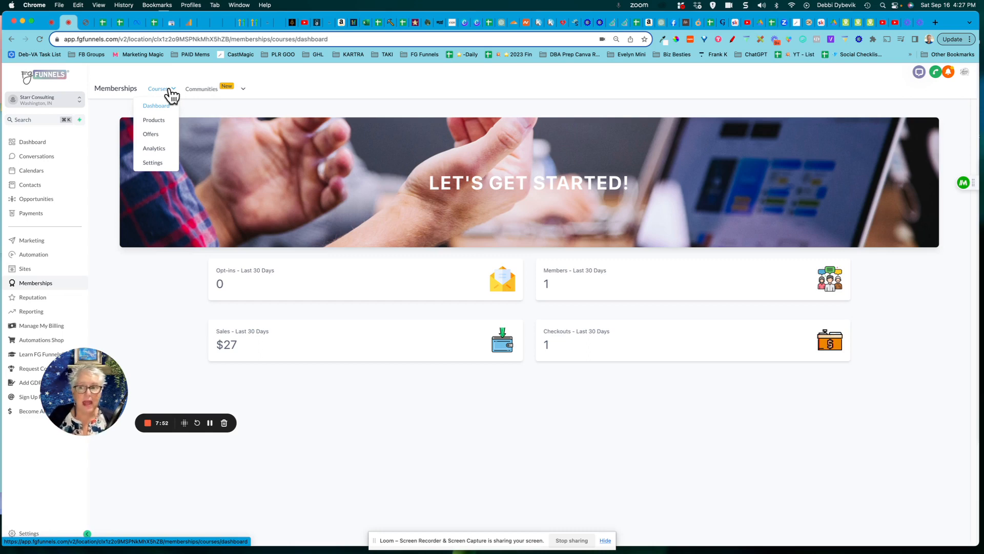
left_click(151, 135)
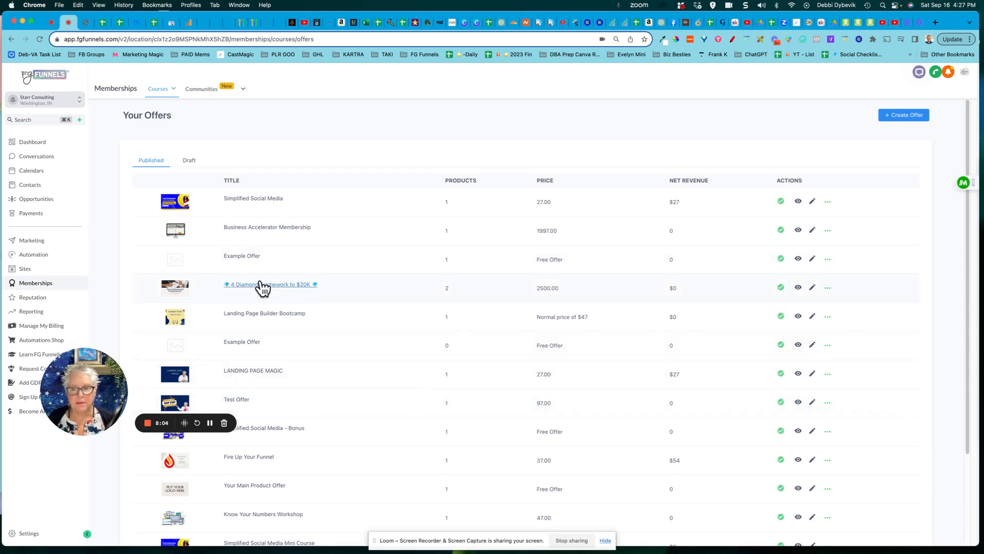
left_click(263, 292)
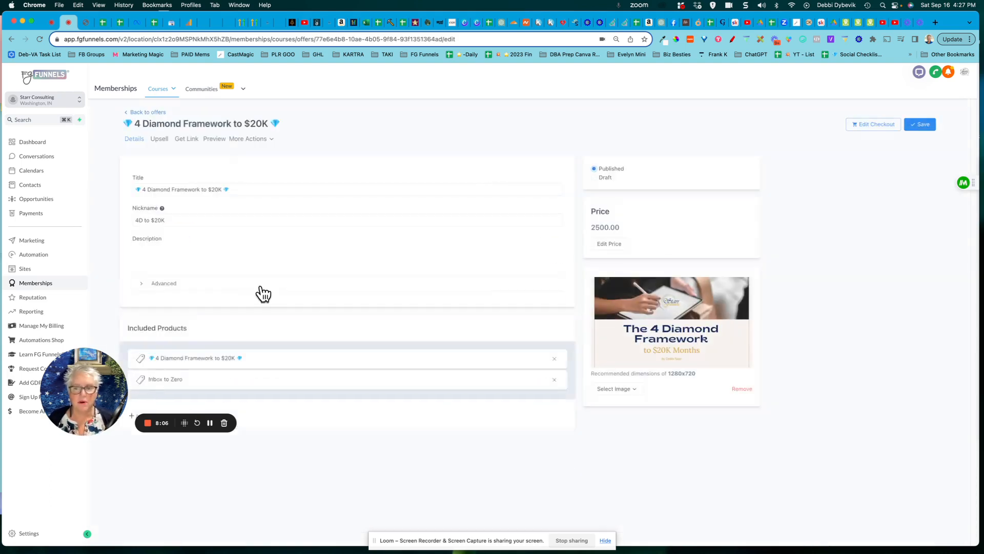
left_click_drag(99, 402, 668, 321)
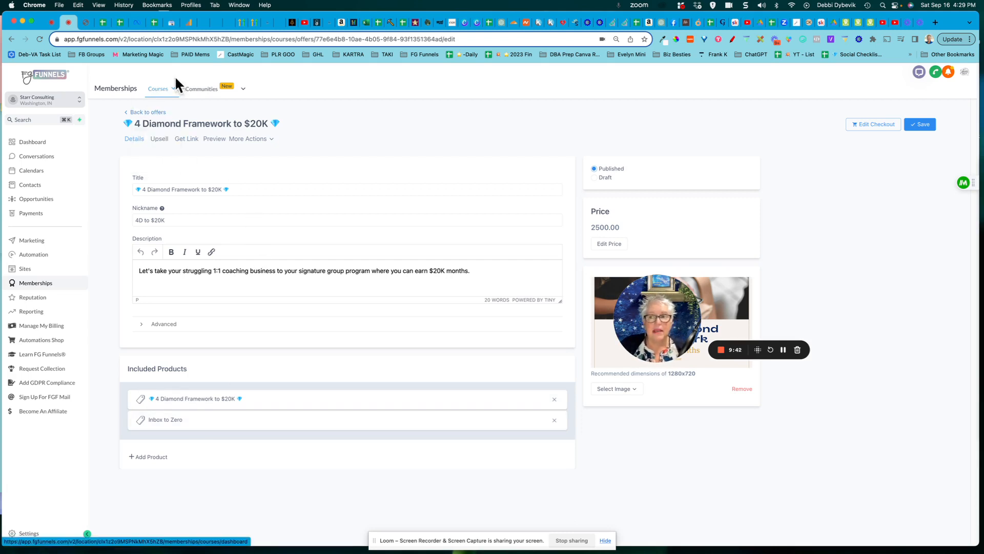
Browse the course products list and open the "4 Diamond Framework to $20K" product.
mouse_move(156, 97)
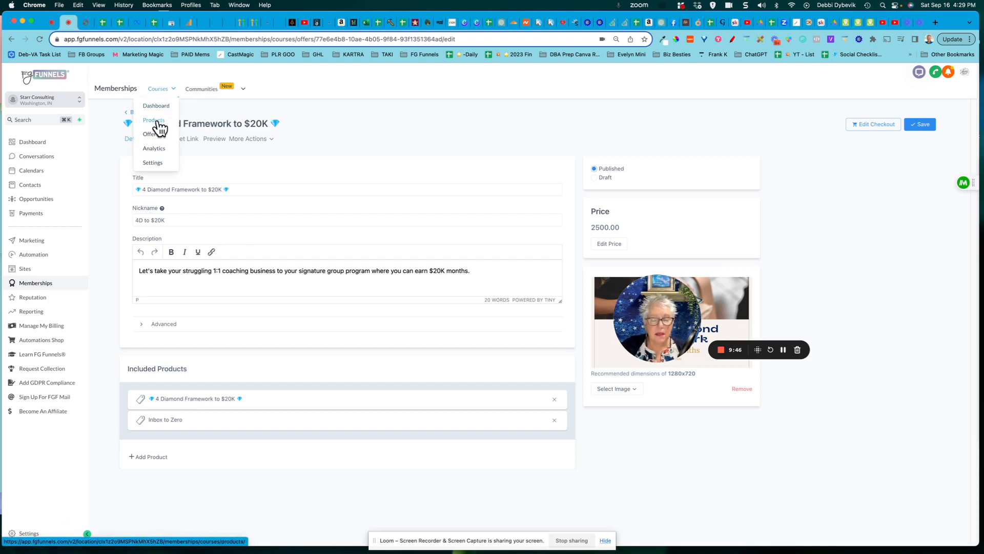
left_click(159, 123)
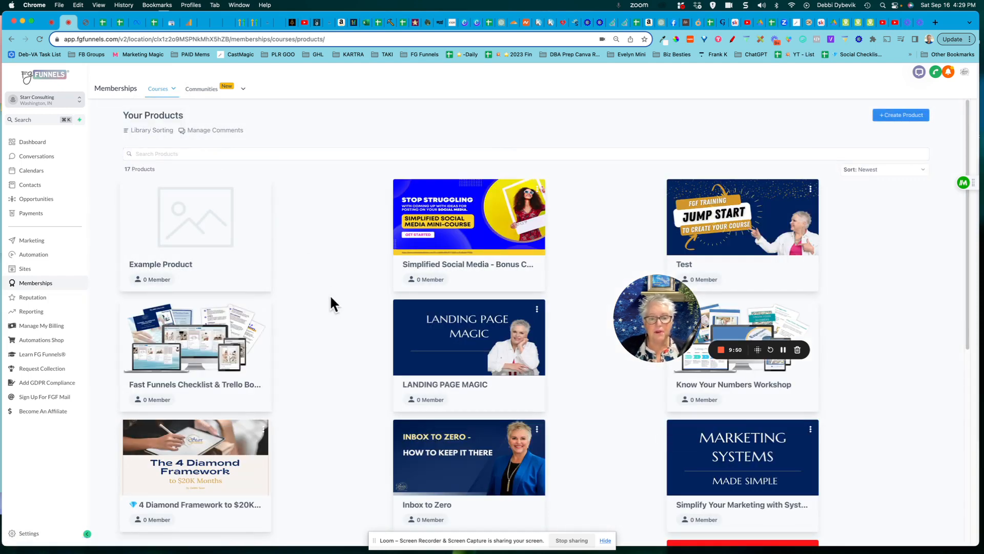
scroll(331, 297, "down", 3)
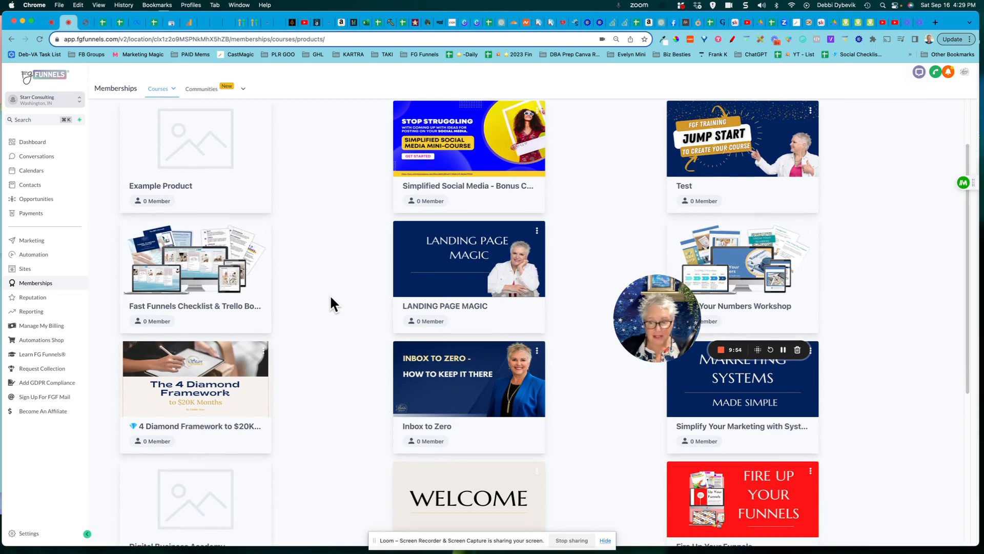
scroll(330, 297, "down", 1)
scroll(330, 294, "down", 1)
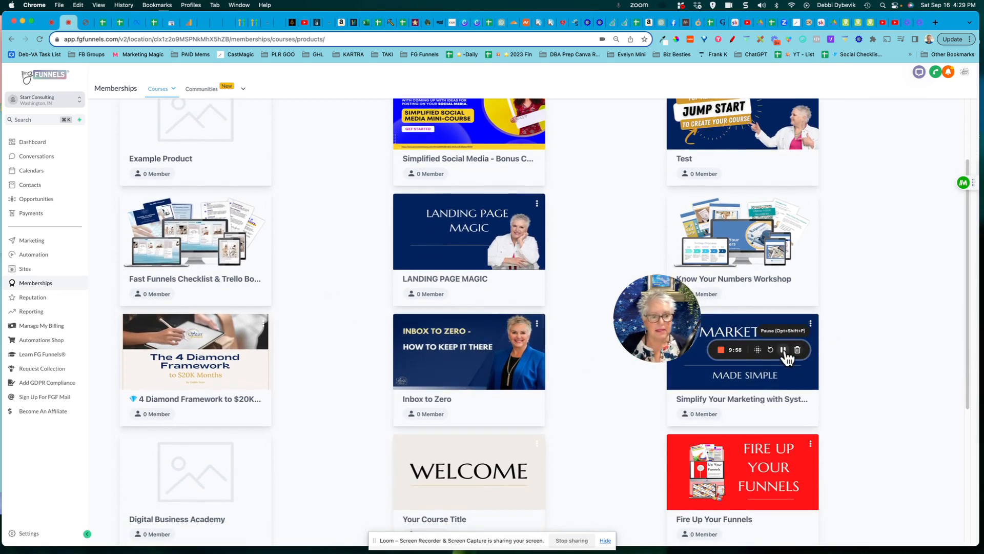
scroll(567, 378, "up", 4)
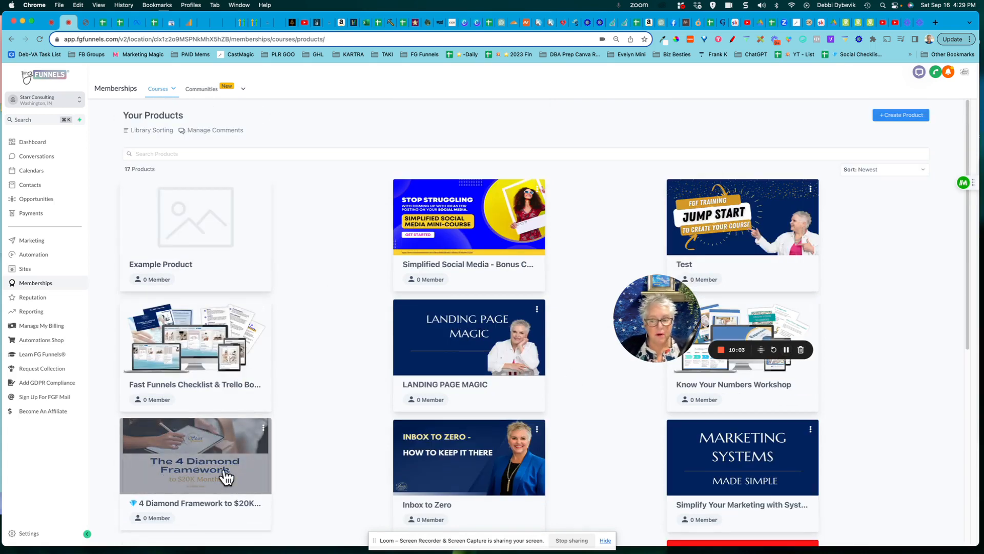
left_click(199, 469)
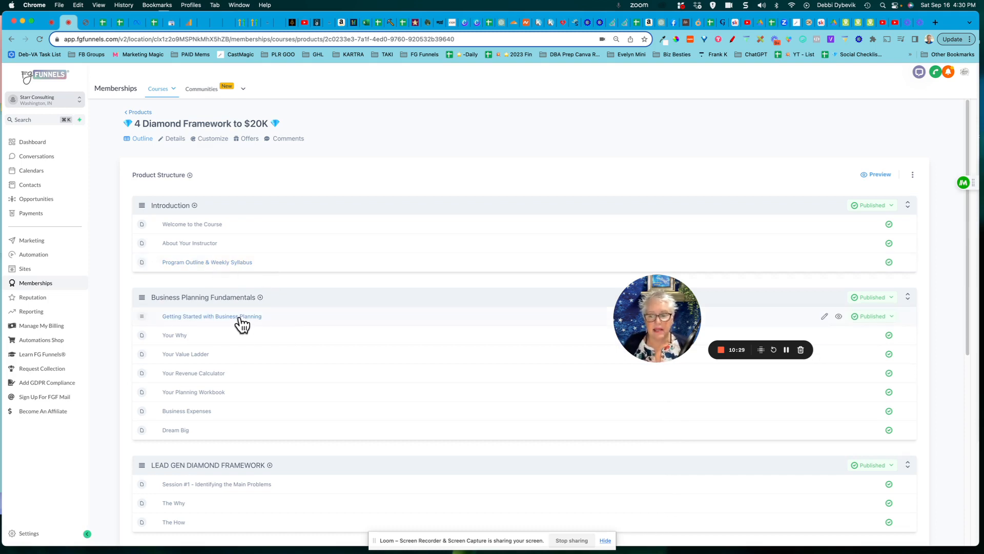
Examine the product's outline of categories and lessons, from Introduction through Additional Resources, including their published or draft status.
scroll(241, 323, "down", 5)
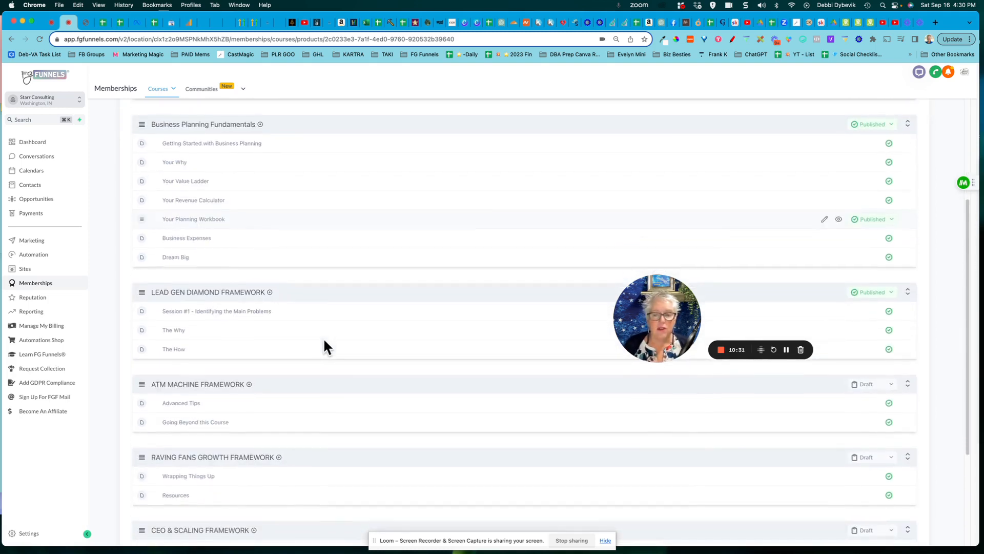
scroll(324, 340, "down", 4)
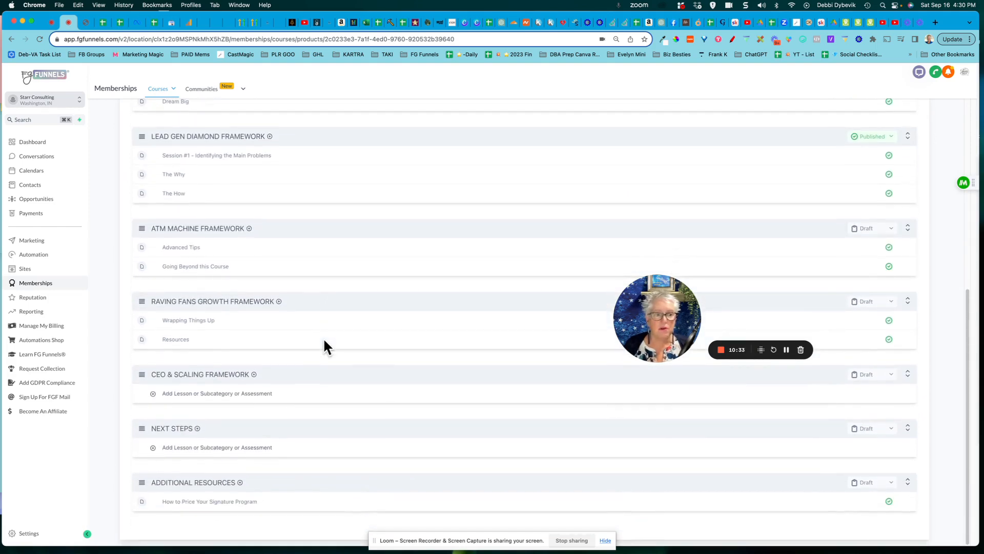
scroll(324, 340, "up", 8)
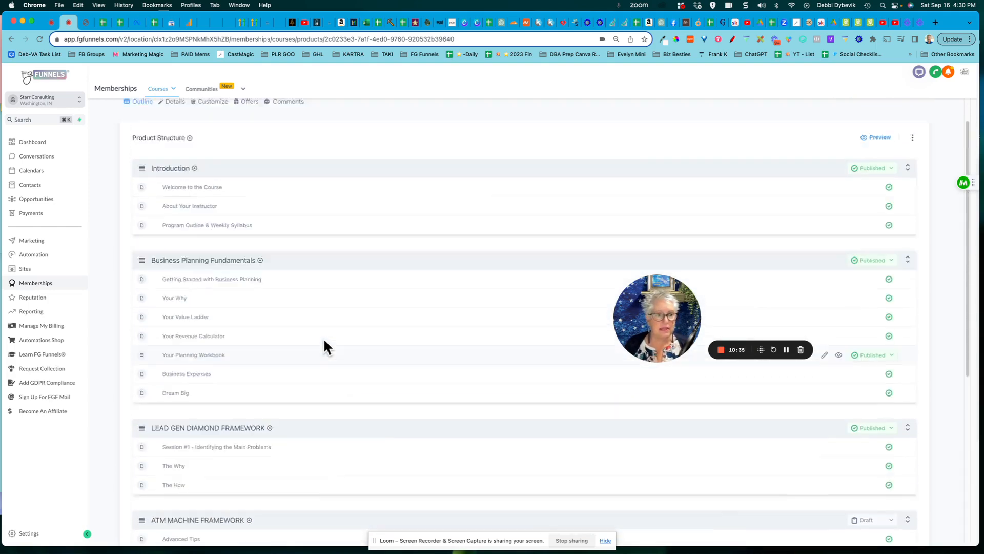
scroll(492, 394, "down", 4)
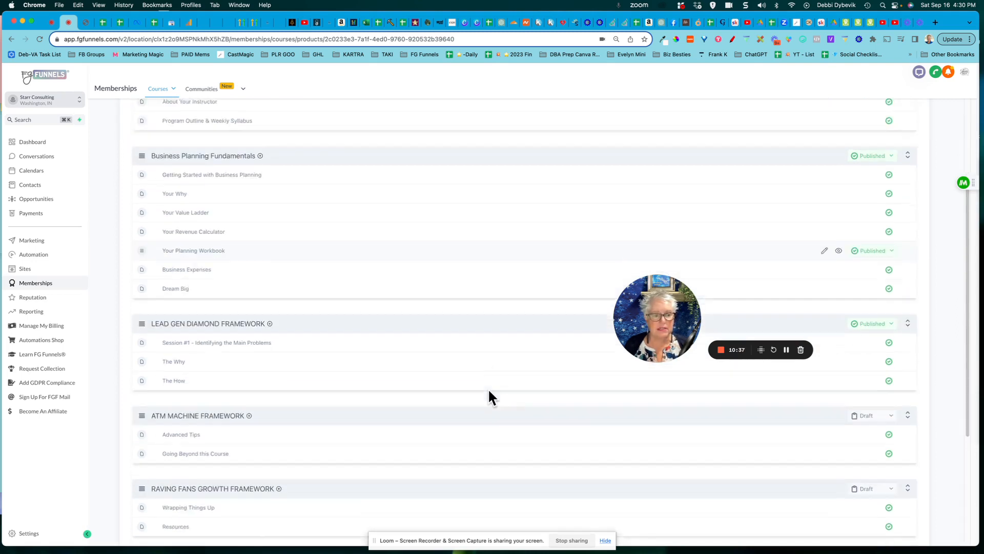
scroll(490, 391, "down", 1)
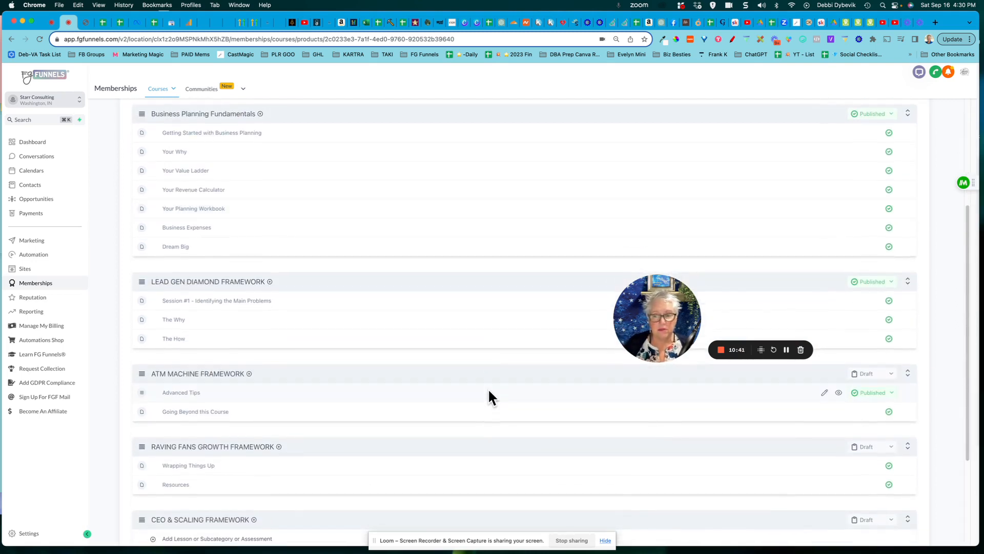
scroll(488, 392, "up", 4)
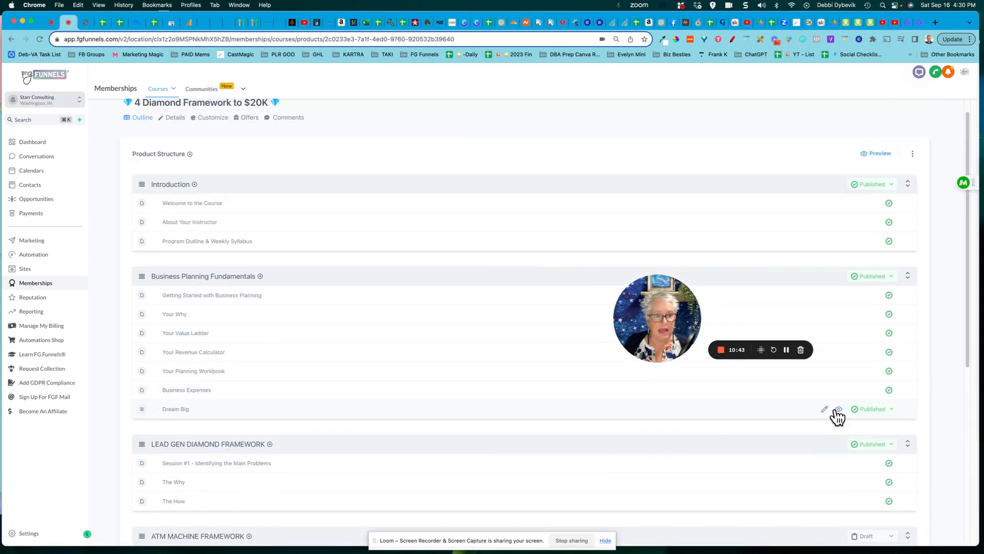
scroll(785, 354, "up", 1)
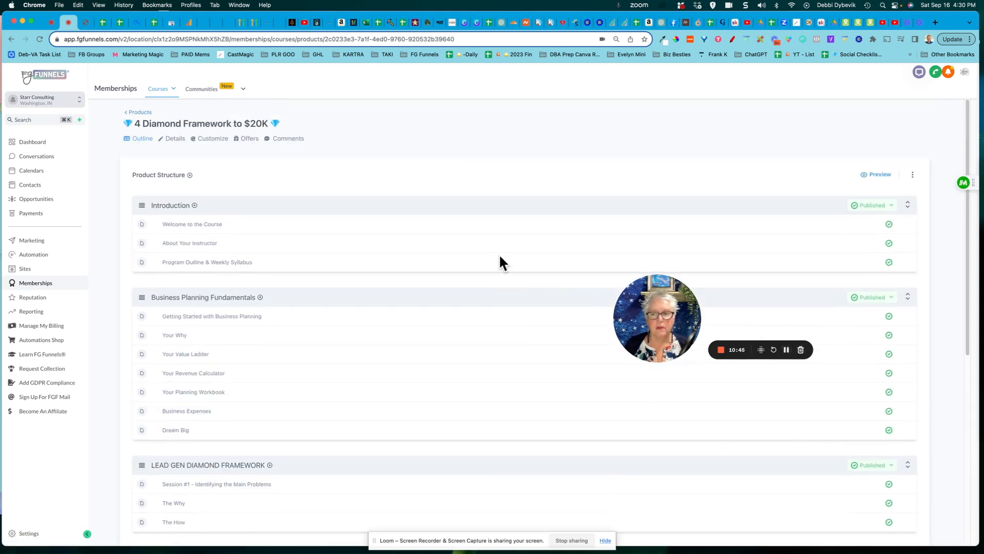
Open the "Welcome to the Course" lesson and enlarge its body editor to review the welcome text and embedded video.
left_click(211, 225)
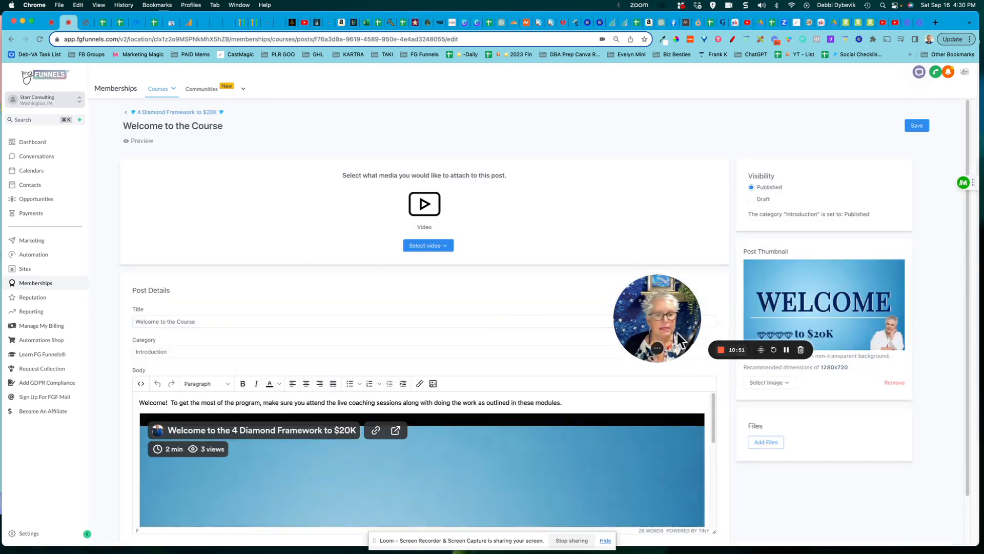
left_click_drag(684, 331, 833, 303)
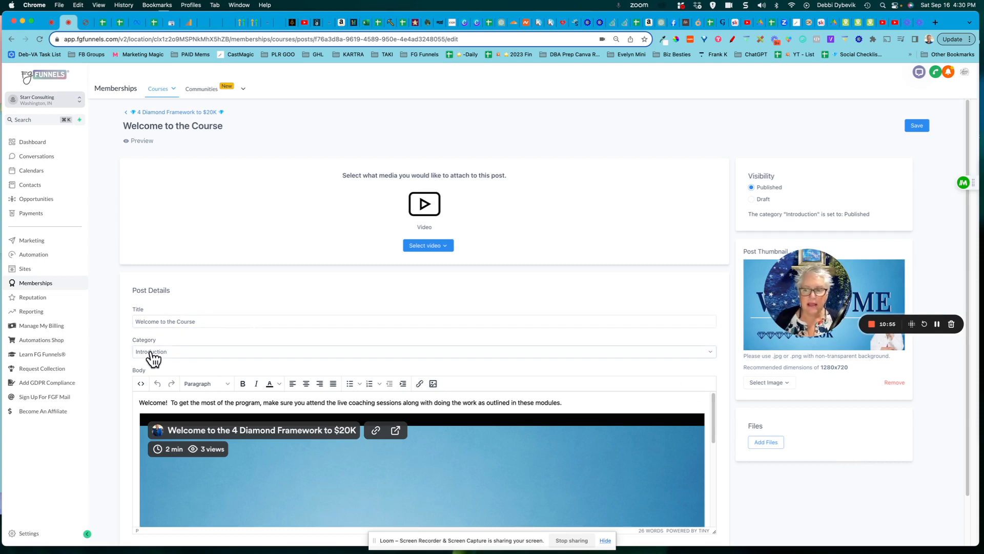
scroll(234, 328, "down", 1)
scroll(234, 328, "down", 3)
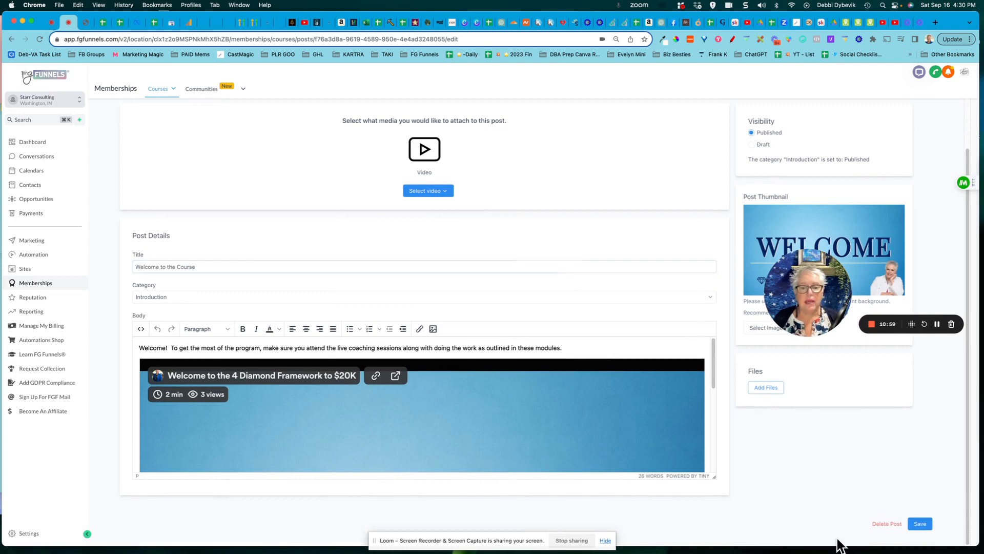
left_click_drag(711, 474, 749, 525)
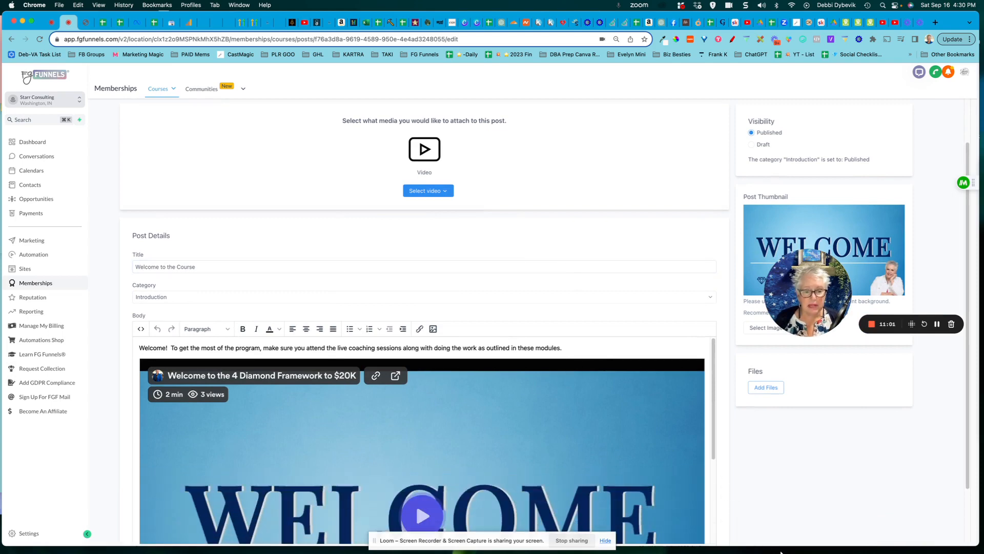
scroll(755, 467, "down", 4)
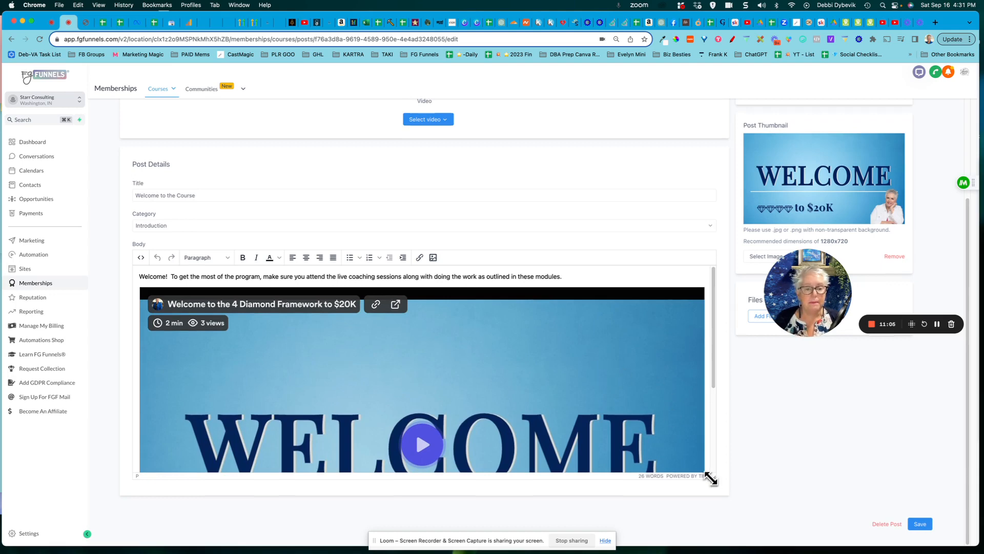
left_click_drag(714, 478, 715, 544)
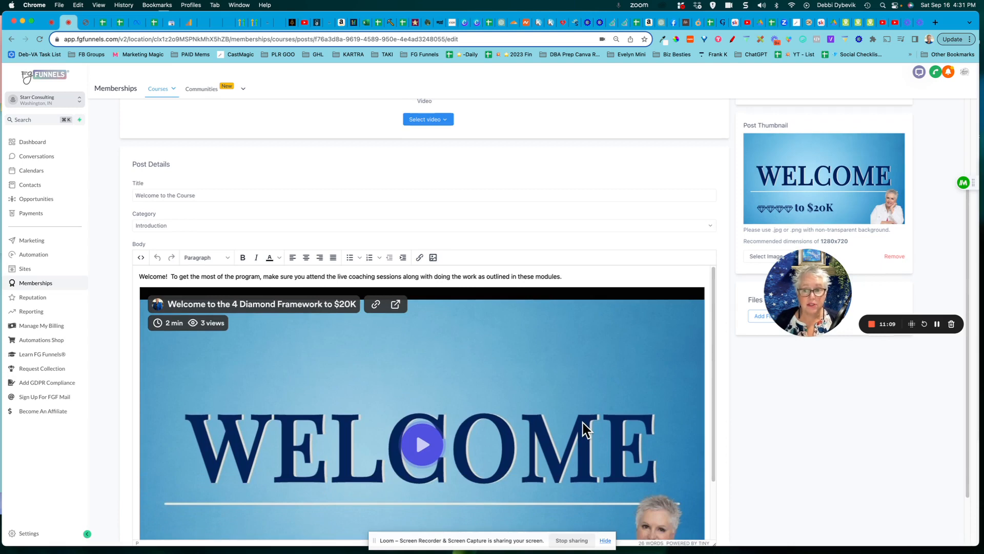
scroll(584, 429, "down", 3)
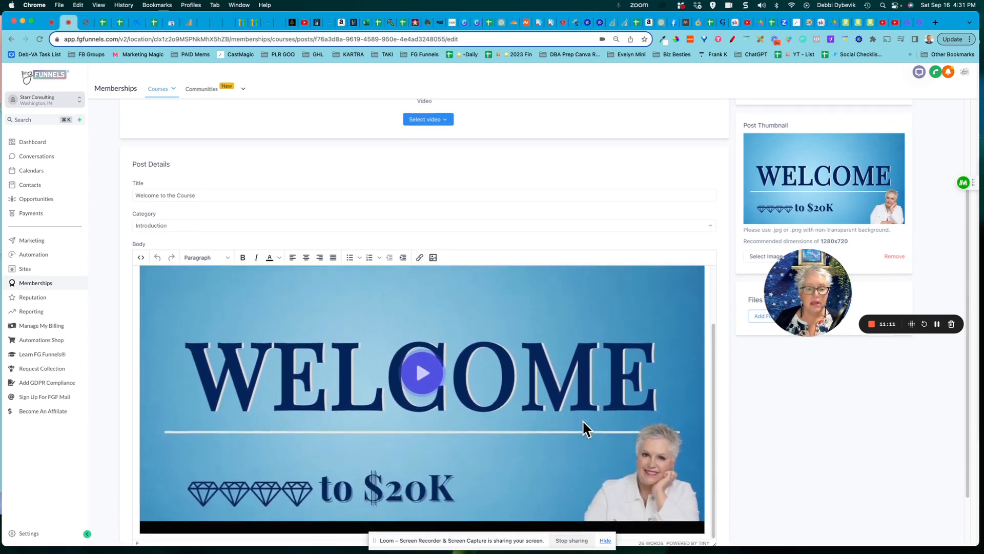
scroll(583, 422, "up", 4)
scroll(584, 428, "up", 2)
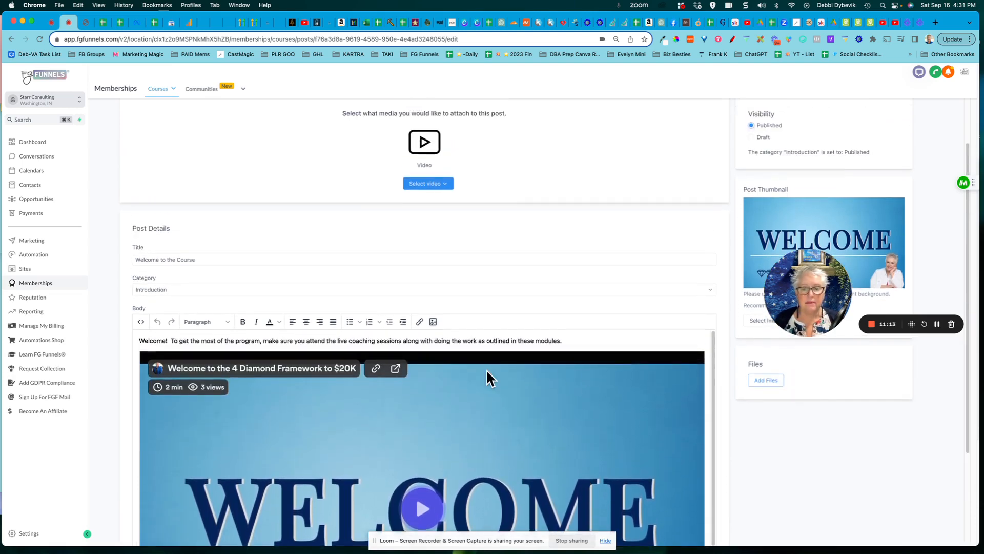
scroll(534, 405, "down", 1)
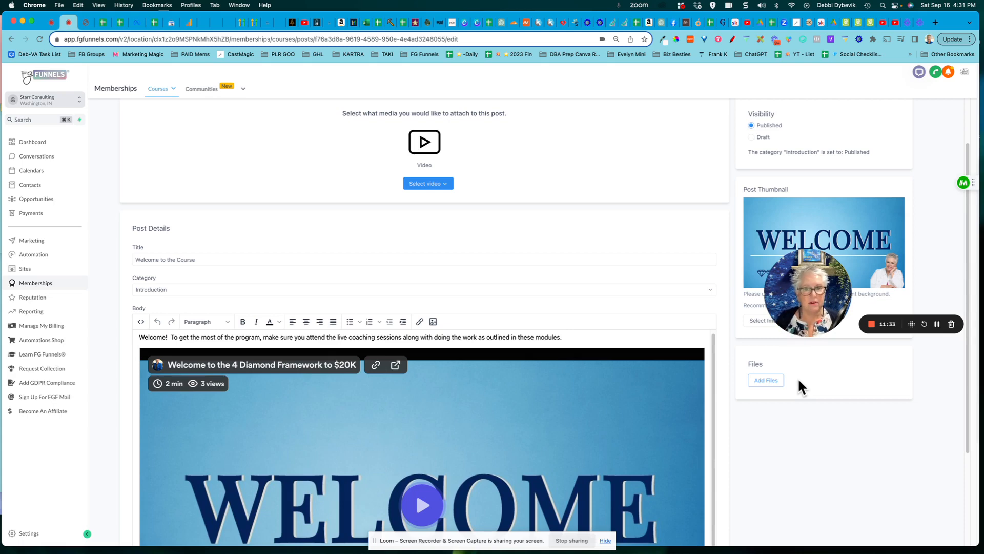
Open the "Session #1 - Identifying the Main Problems" lesson and enlarge its body editor to review the links and embedded replay.
left_click(937, 325)
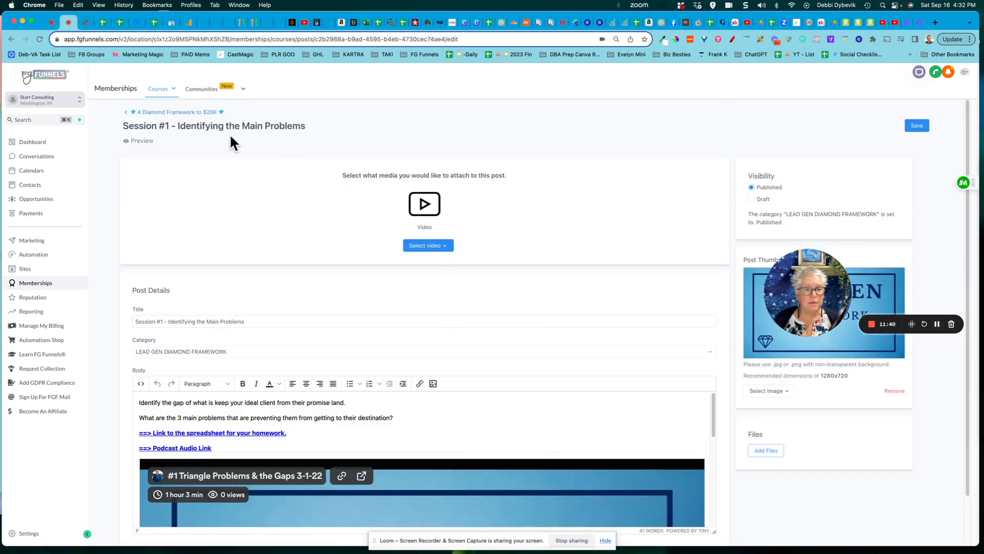
scroll(259, 230, "down", 2)
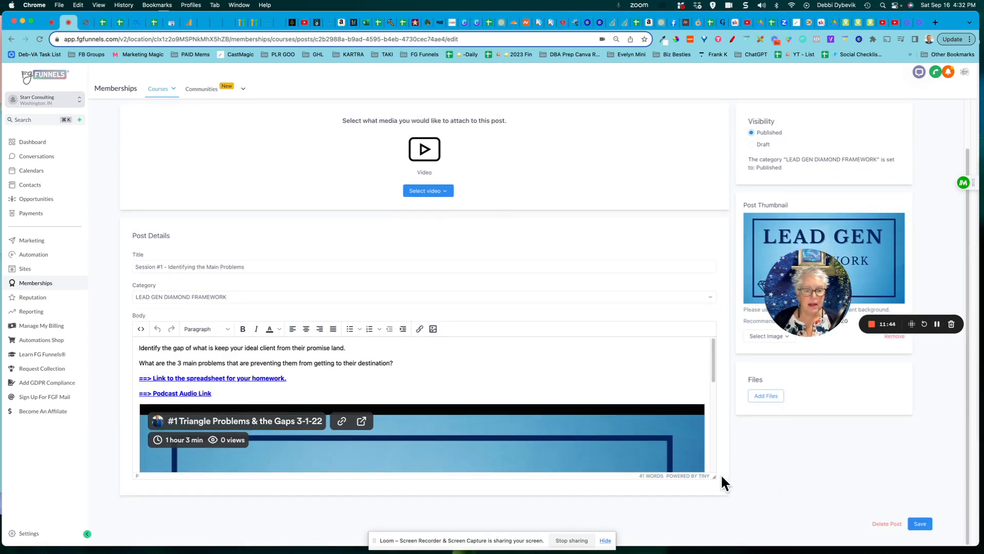
left_click_drag(714, 478, 733, 549)
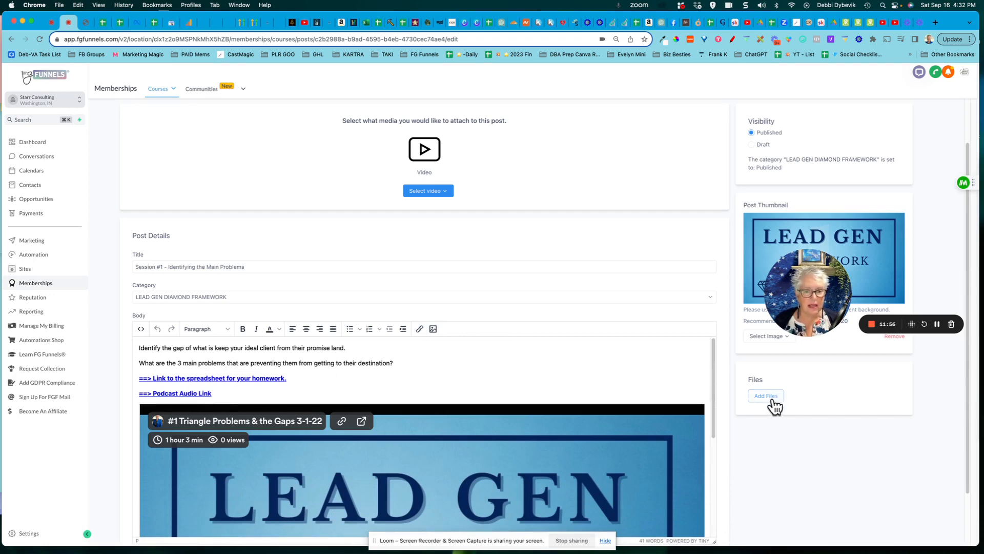
scroll(556, 363, "up", 2)
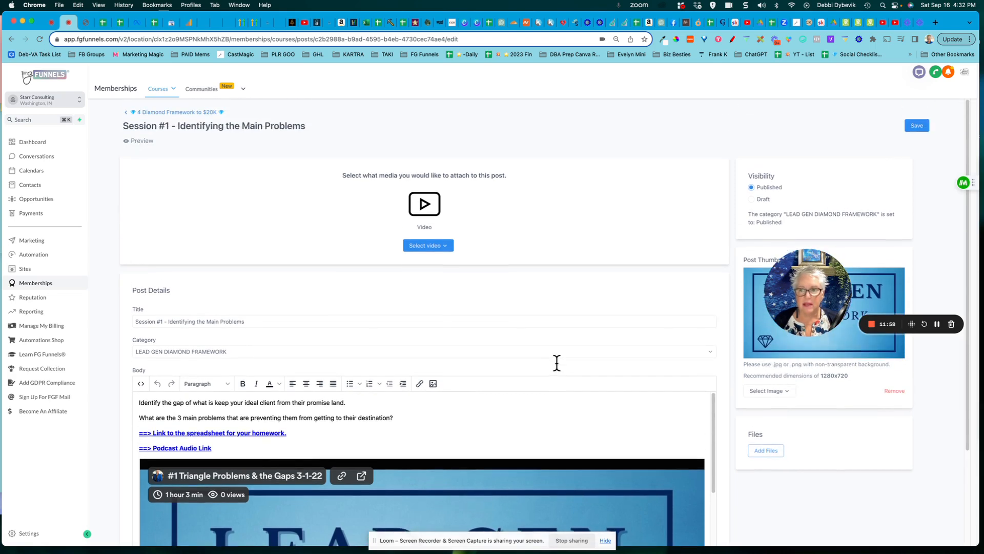
Preview the Session #1 lesson as members see it, return to the lesson editor and save the lesson.
left_click(149, 141)
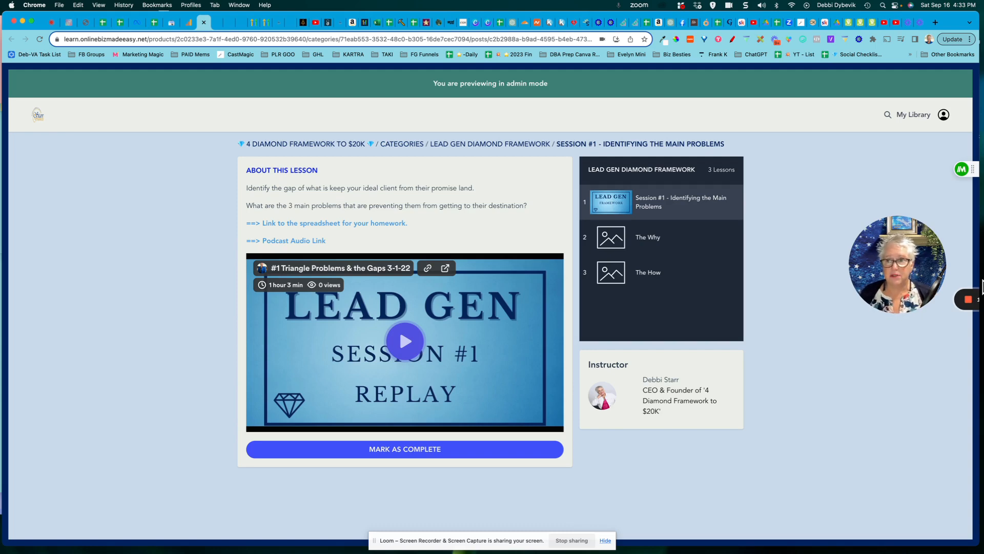
left_click(69, 23)
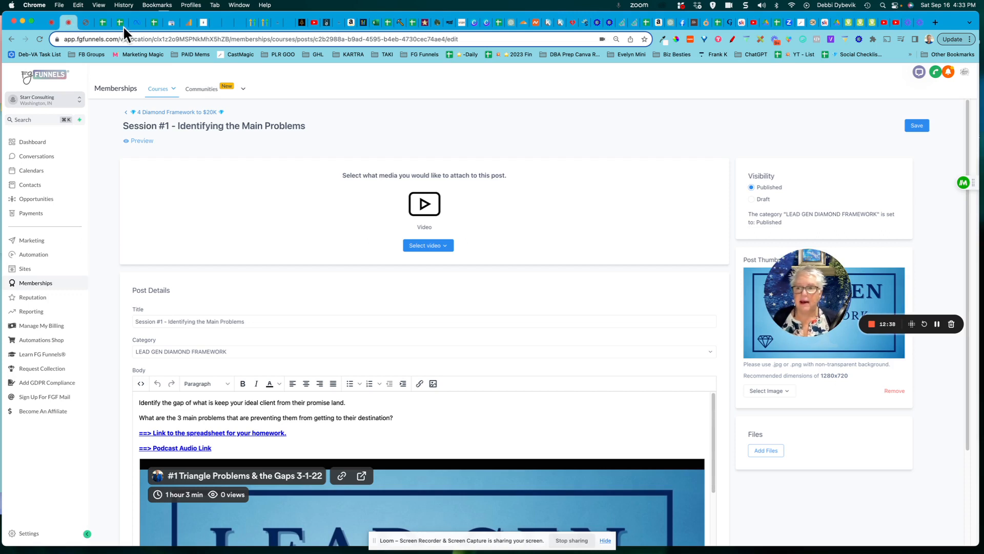
left_click(917, 130)
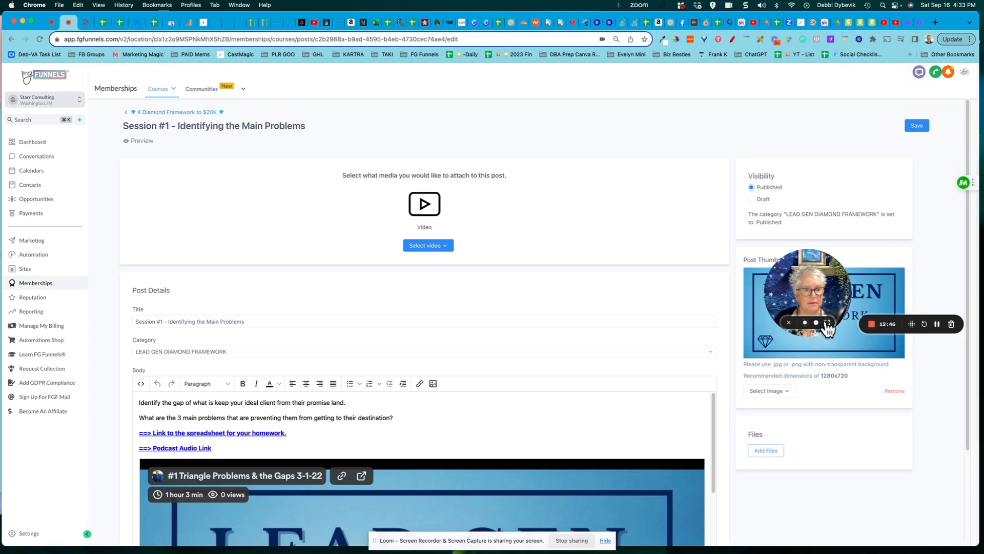
left_click(817, 322)
left_click_drag(908, 273, 484, 276)
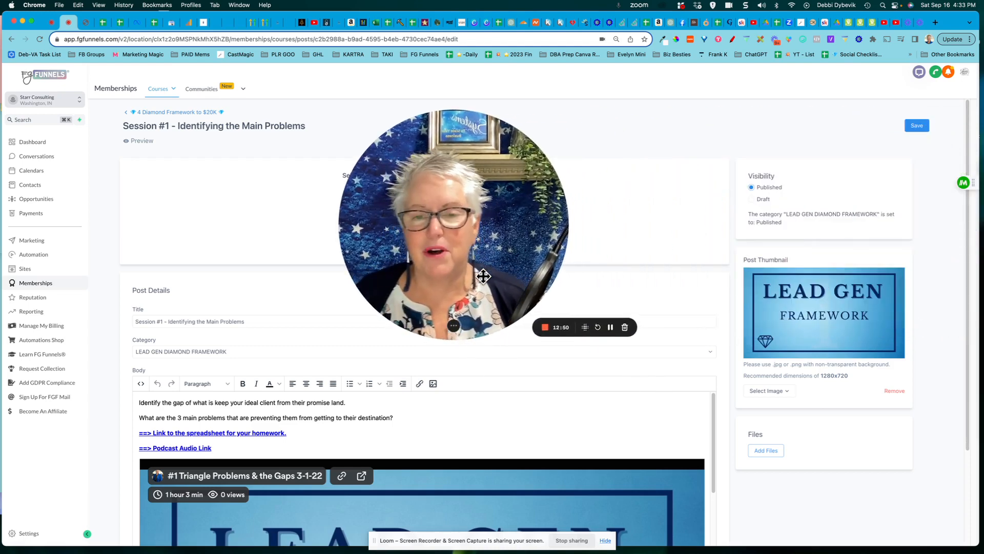